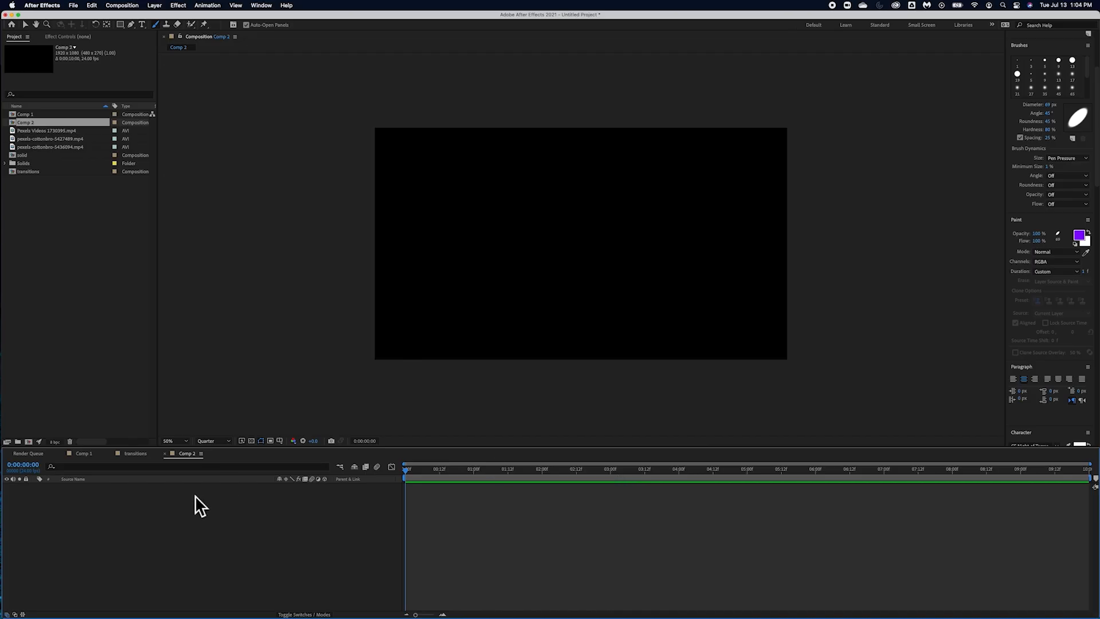
- Close the timelines of the earlier transitions composition and Comp 1, keeping Comp 2 open
{"action": "left_click", "coordinate": [135, 454]}
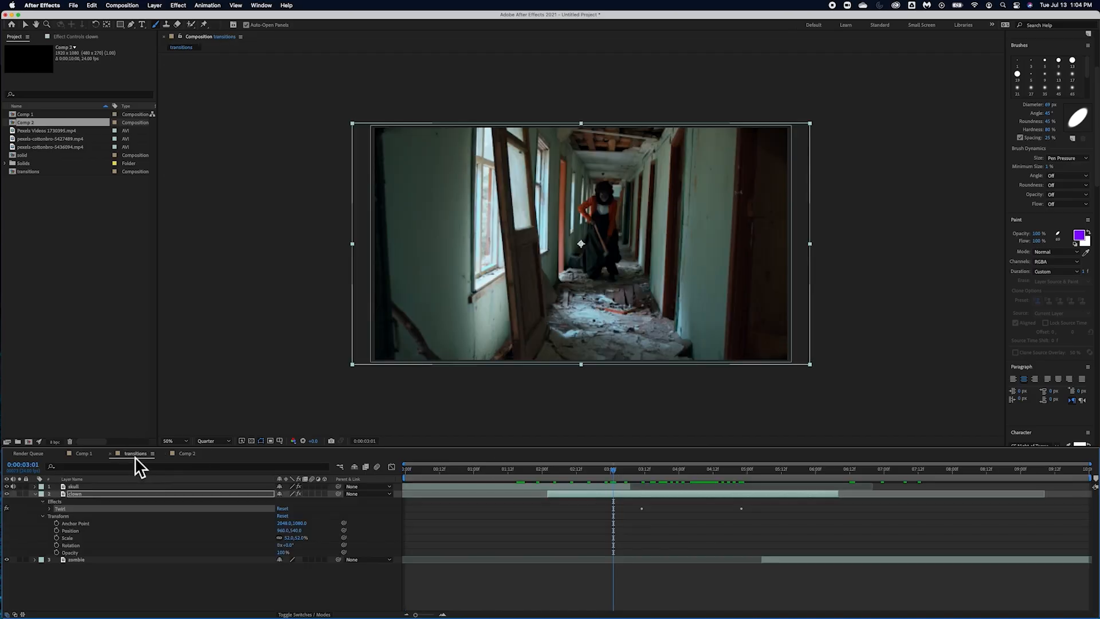
{"action": "left_click", "coordinate": [110, 454]}
{"action": "left_click", "coordinate": [62, 453]}
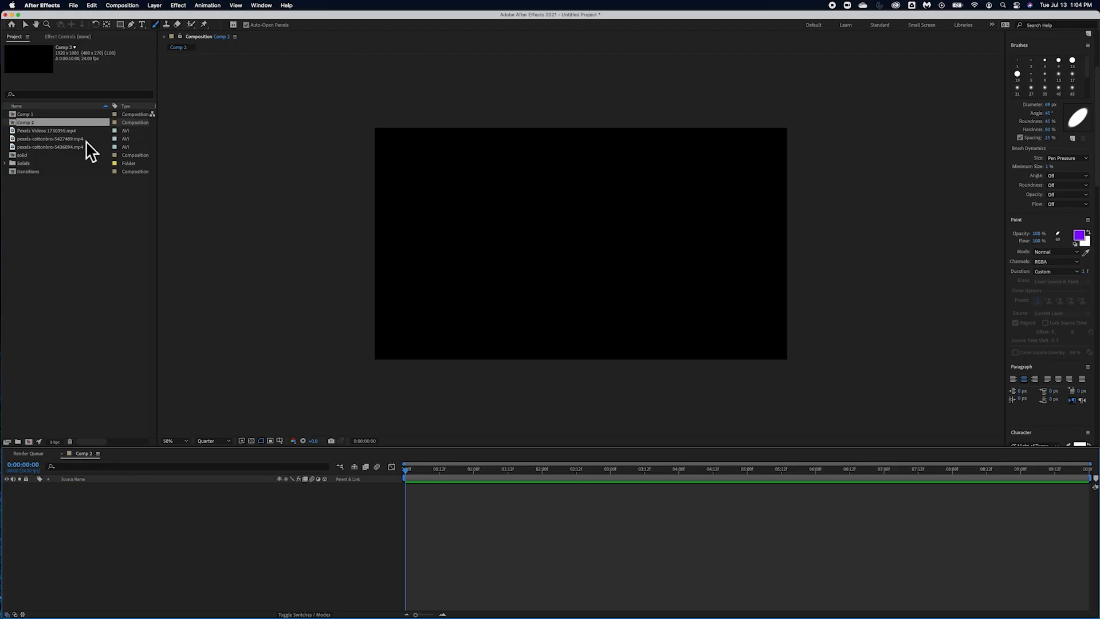
- Rename the Comp 2 composition as transitions
{"action": "right_click", "coordinate": [27, 122]}
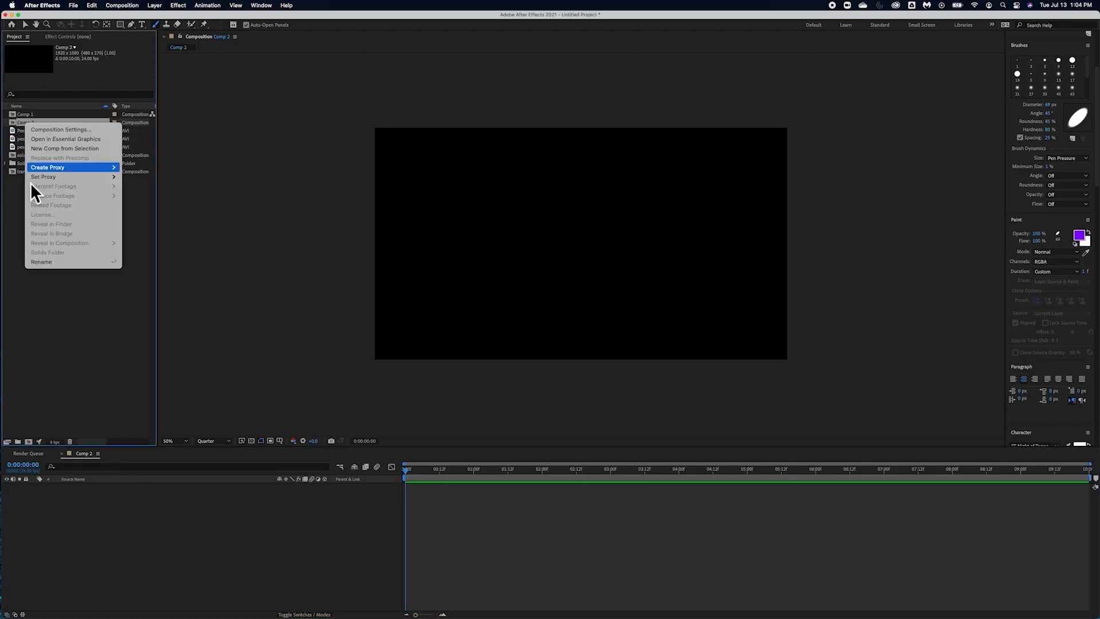
{"action": "left_click", "coordinate": [46, 265]}
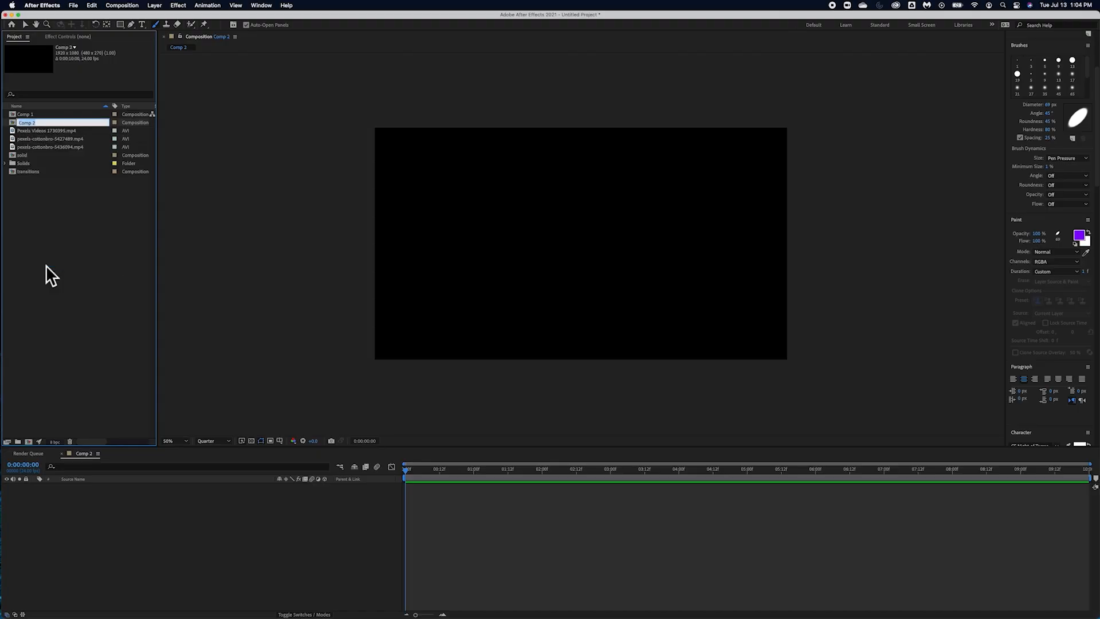
{"action": "type", "text": "transitions"}
{"action": "key", "text": "Return"}
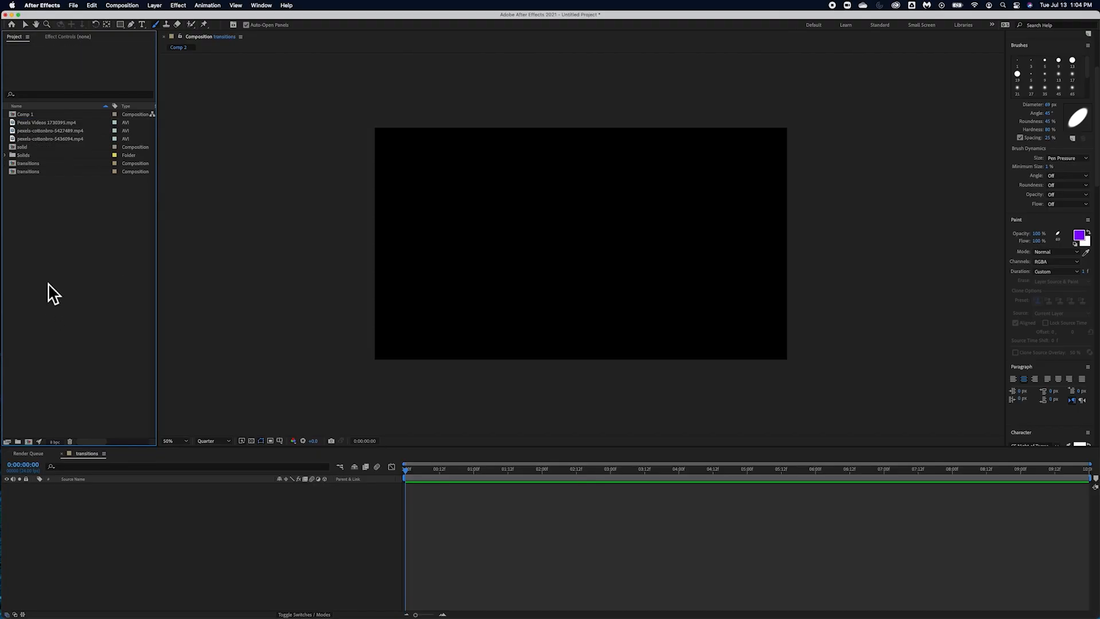
- Add pexels-cottonbro-5427489.mp4 and pexels-cottonbro-5436094.mp4 to the transitions timeline as layers, with 5427489 on top
{"action": "left_click", "coordinate": [46, 139]}
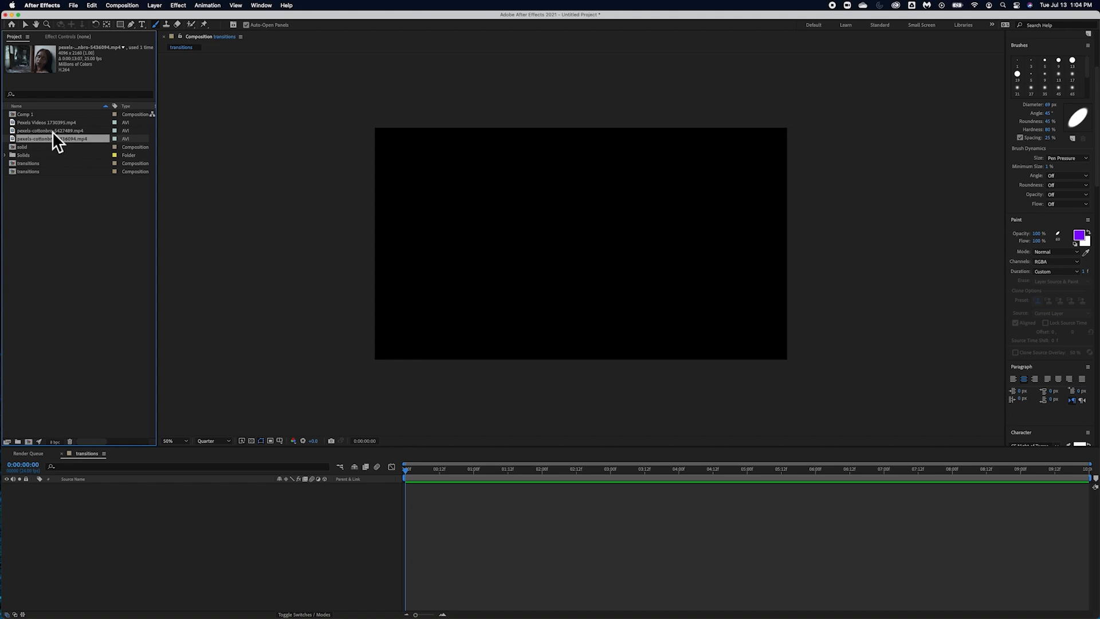
{"action": "left_click", "coordinate": [53, 132]}
{"action": "left_click", "coordinate": [53, 123]}
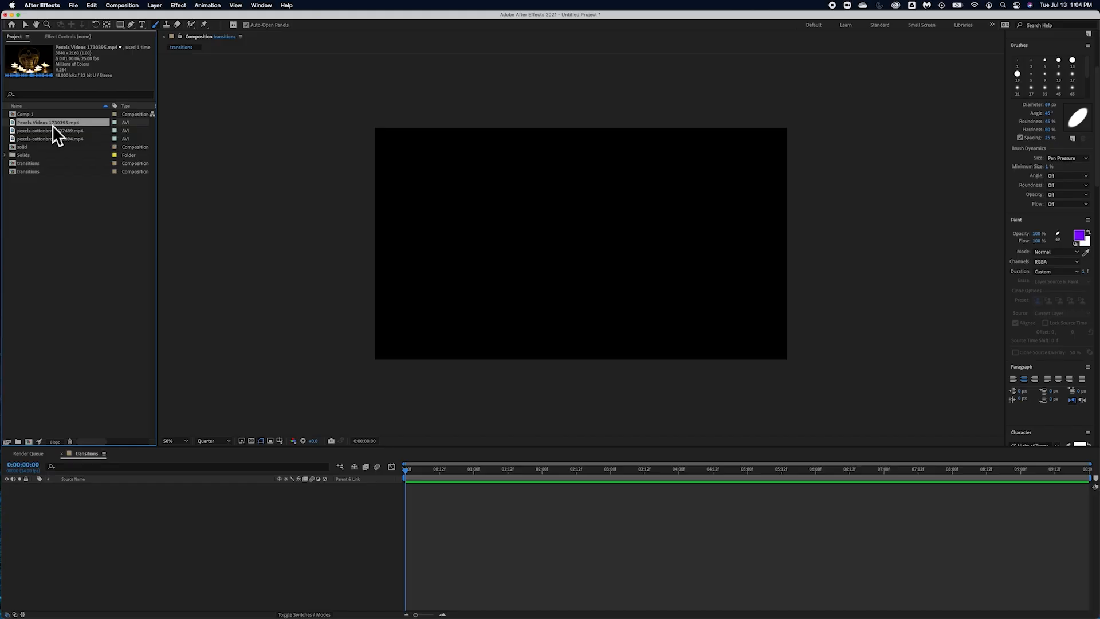
{"action": "left_click", "coordinate": [52, 132]}
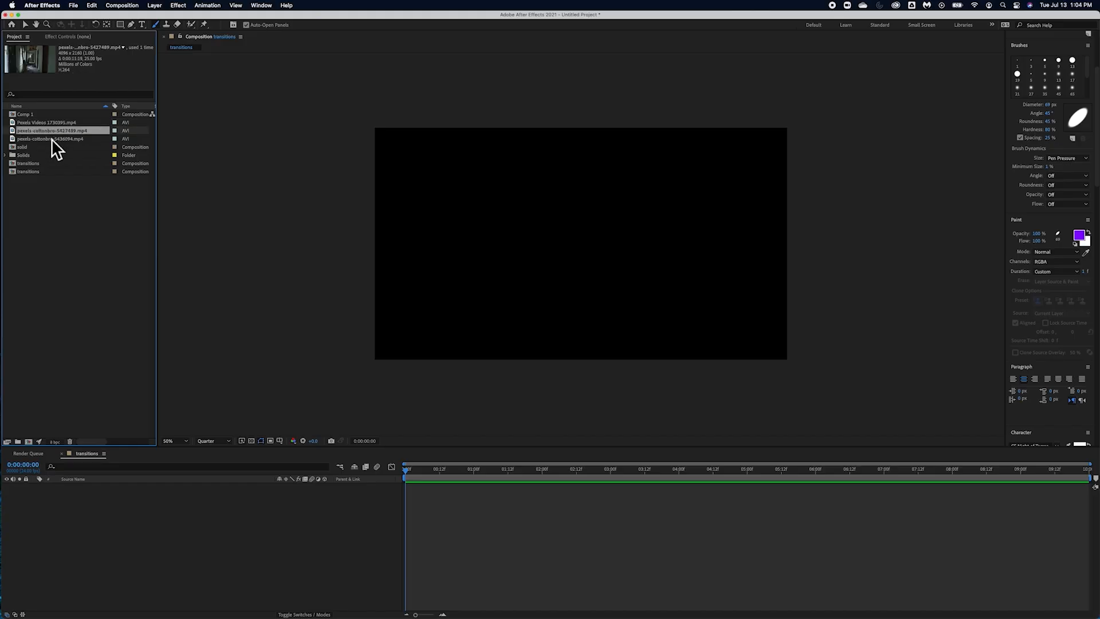
{"action": "left_click", "coordinate": [51, 138], "text": "shift"}
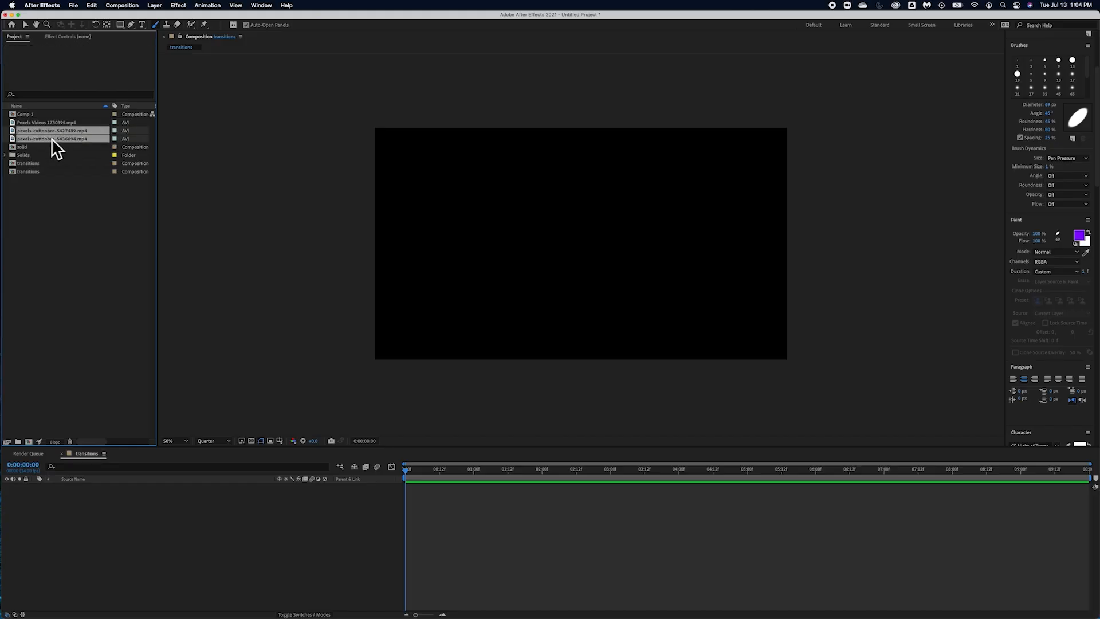
{"action": "left_click_drag", "start_coordinate": [87, 513], "coordinate": [96, 537]}
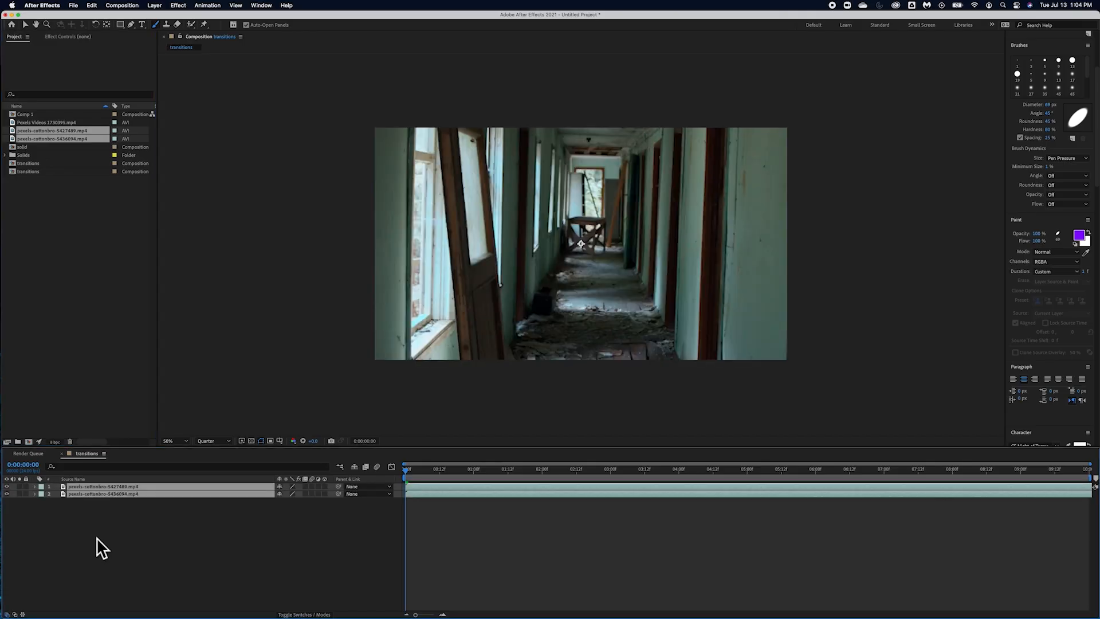
- Keyframe the opacity of both clip layers from 100% at 0:00:02:06 to 0% at 0:00:03:06 and preview the fade
{"action": "left_click_drag", "start_coordinate": [409, 469], "coordinate": [400, 490]}
{"action": "left_click", "coordinate": [36, 486]}
{"action": "left_click_drag", "start_coordinate": [407, 473], "coordinate": [563, 473]}
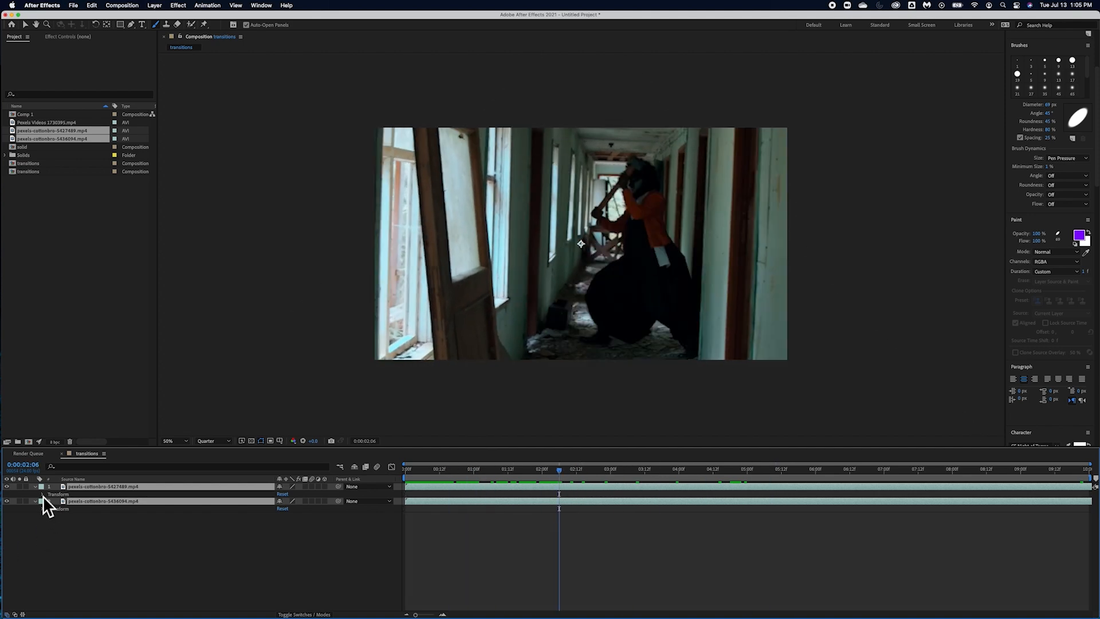
{"action": "left_click", "coordinate": [42, 494]}
{"action": "left_click", "coordinate": [57, 531]}
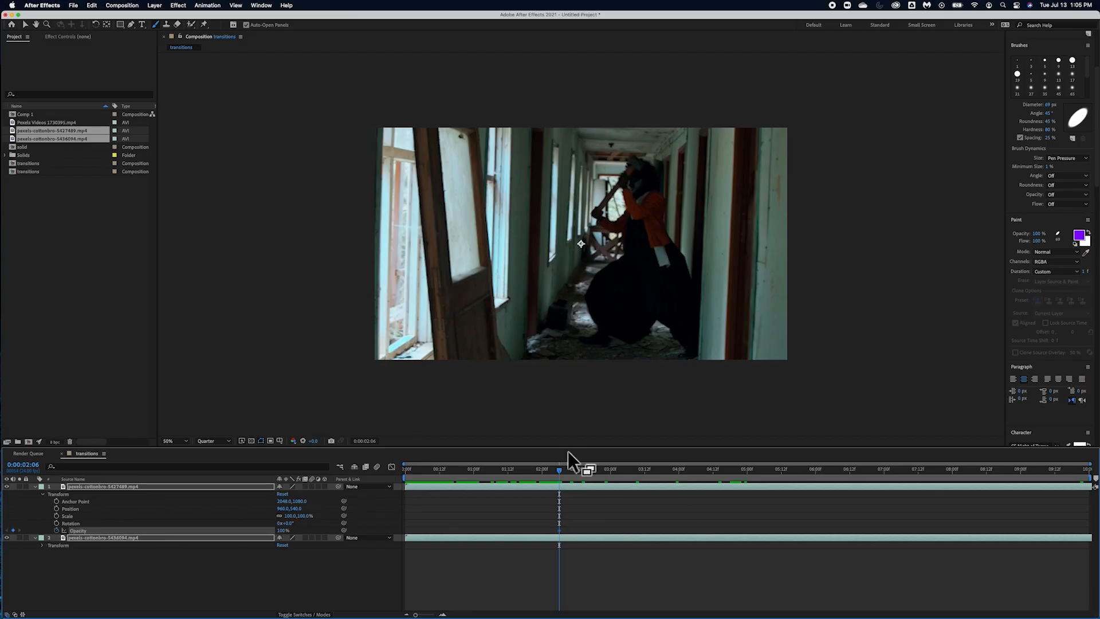
{"action": "left_click_drag", "start_coordinate": [561, 472], "coordinate": [627, 476]}
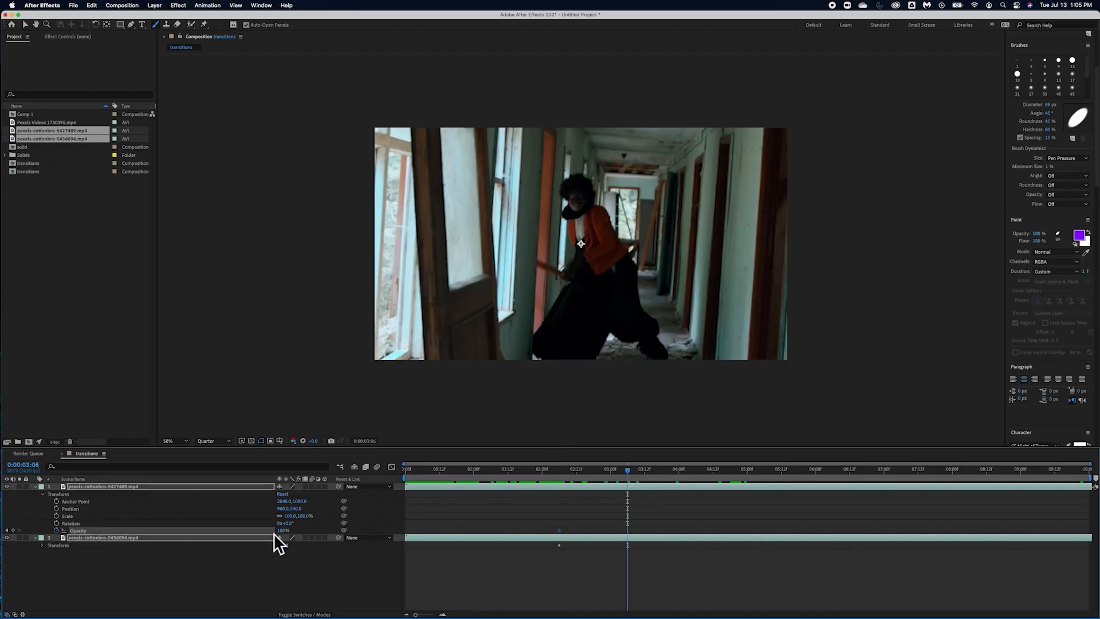
{"action": "type", "text": "0"}
{"action": "key", "text": "Return"}
{"action": "left_click_drag", "start_coordinate": [631, 472], "coordinate": [606, 473]}
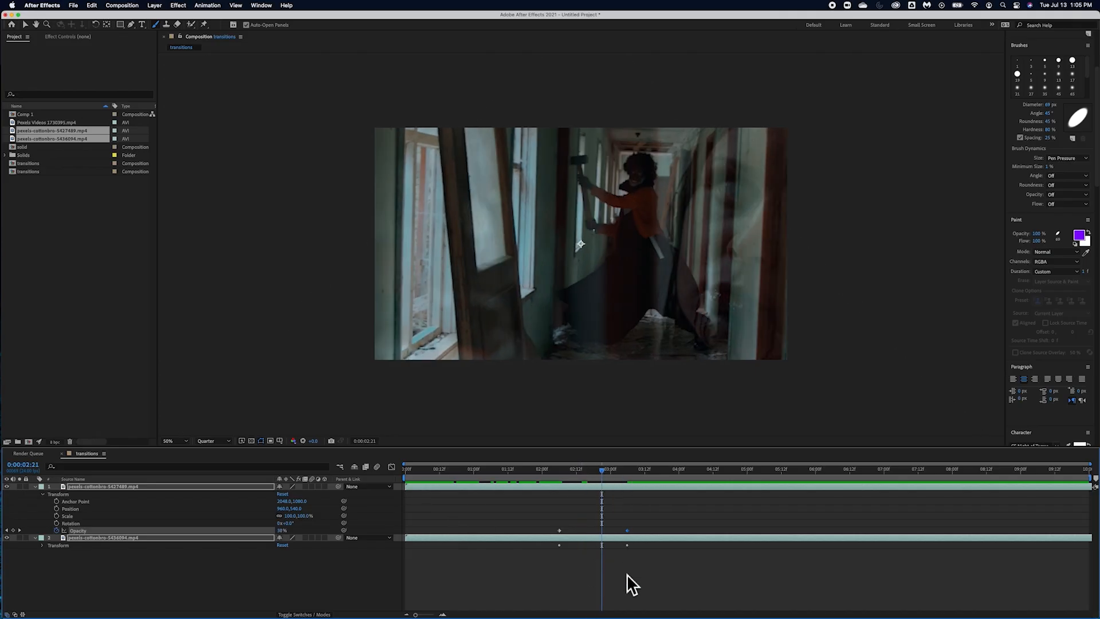
- Delete the opacity keyframes from both clip layers
{"action": "left_click", "coordinate": [195, 572]}
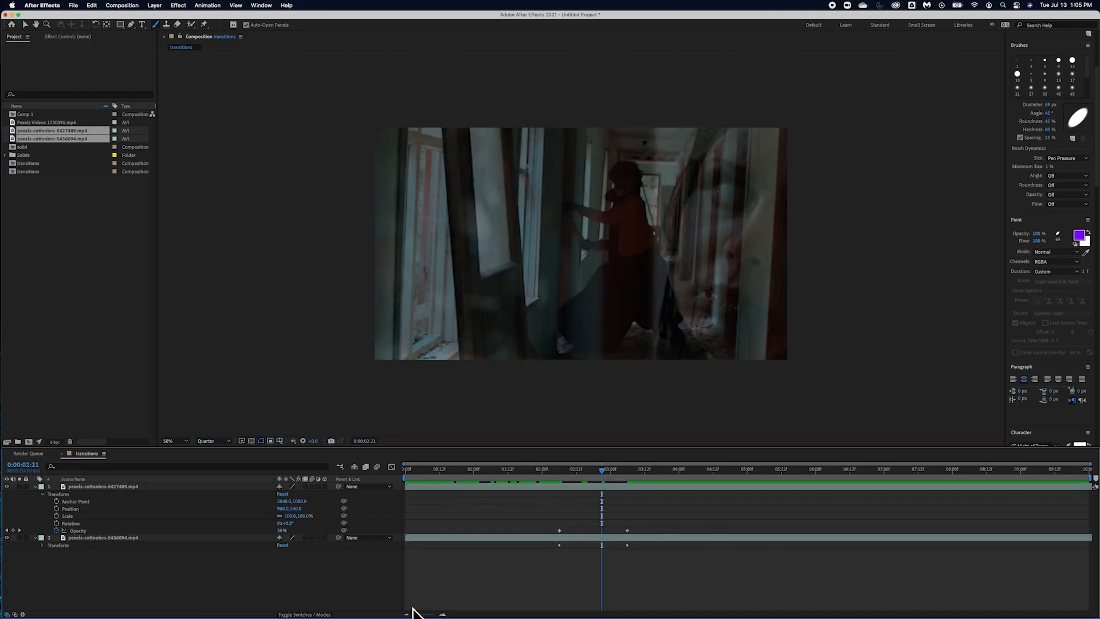
{"action": "left_click", "coordinate": [540, 529]}
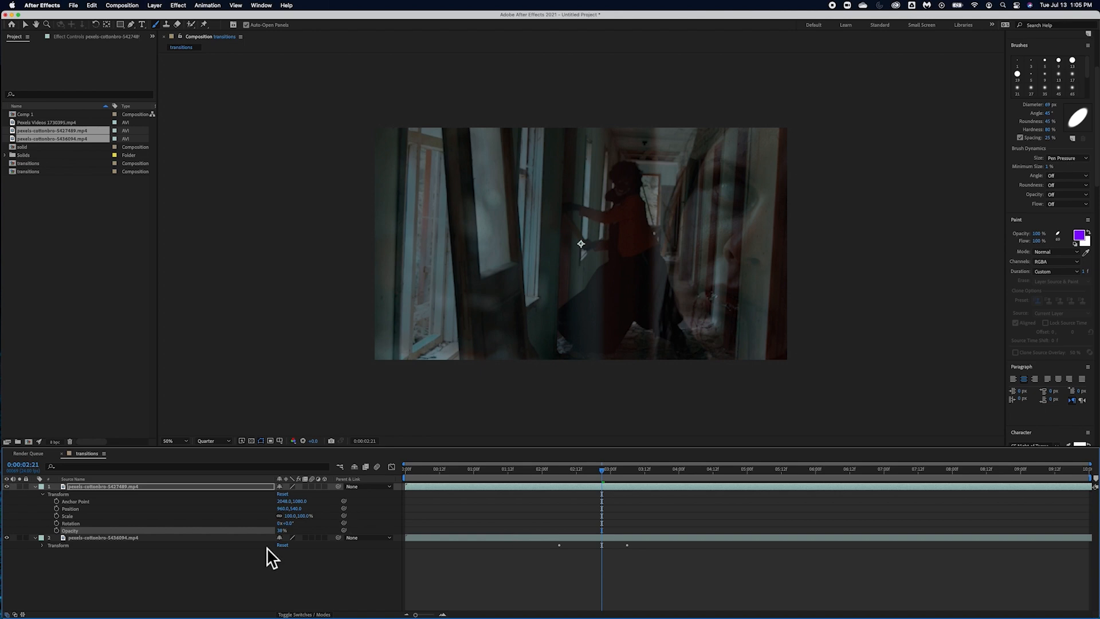
{"action": "left_click", "coordinate": [43, 545]}
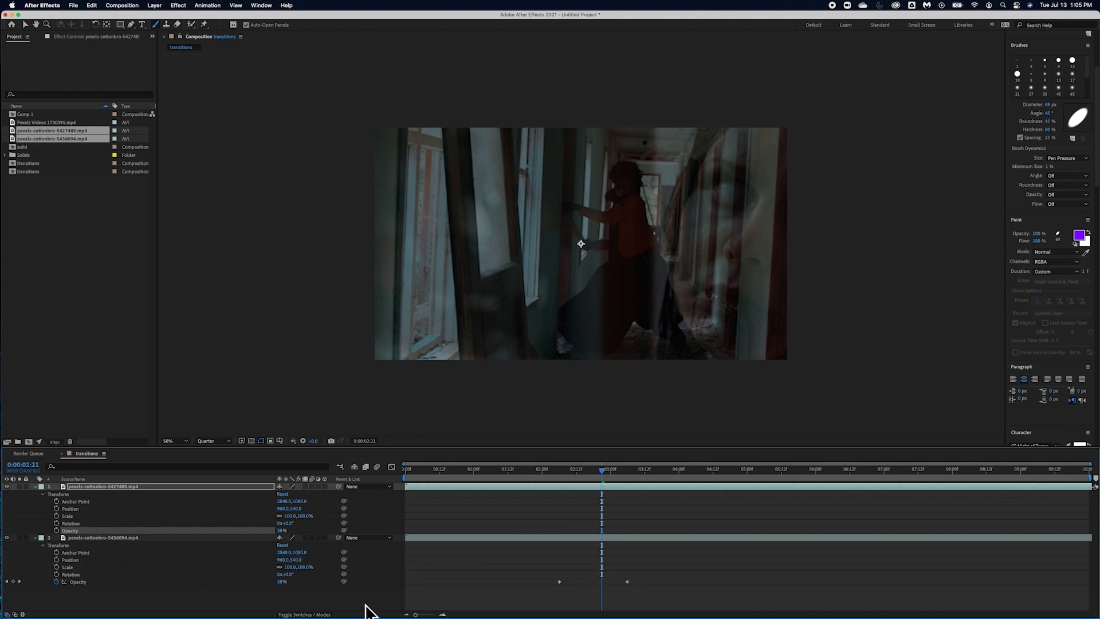
{"action": "left_click_drag", "start_coordinate": [686, 591], "coordinate": [539, 579]}
{"action": "left_click_drag", "start_coordinate": [677, 591], "coordinate": [549, 578]}
{"action": "key", "text": "Delete"}
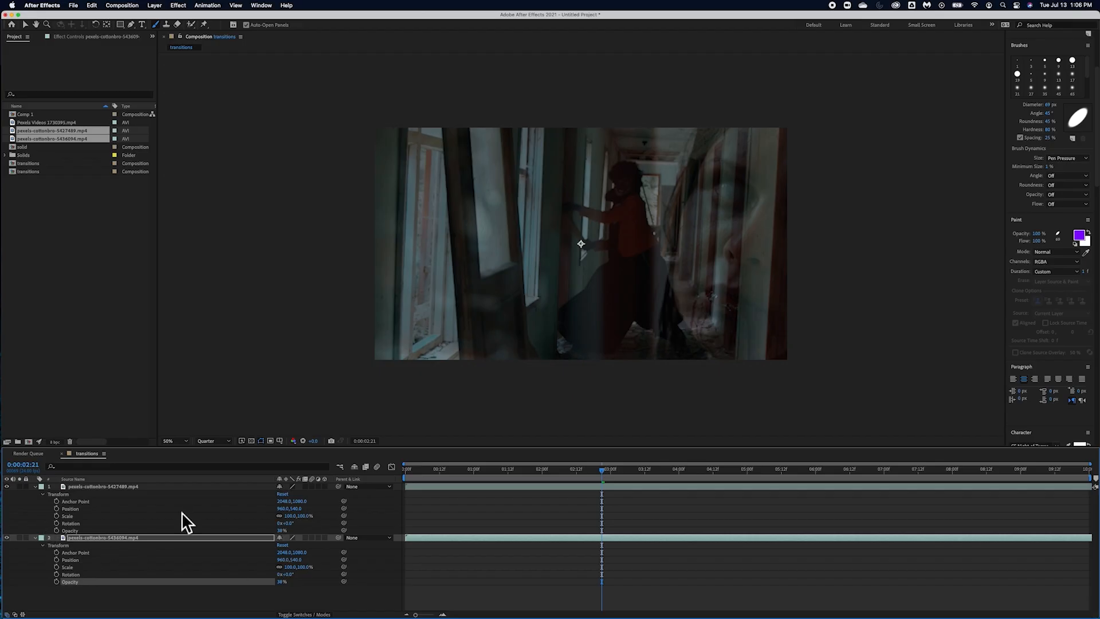
- Reset the upper clip's opacity to 100%, keyframe it from 0:00:02:21 down to 0% at 0:00:04:00, and preview the fade
{"action": "left_click", "coordinate": [285, 530]}
{"action": "type", "text": "100"}
{"action": "key", "text": "Return"}
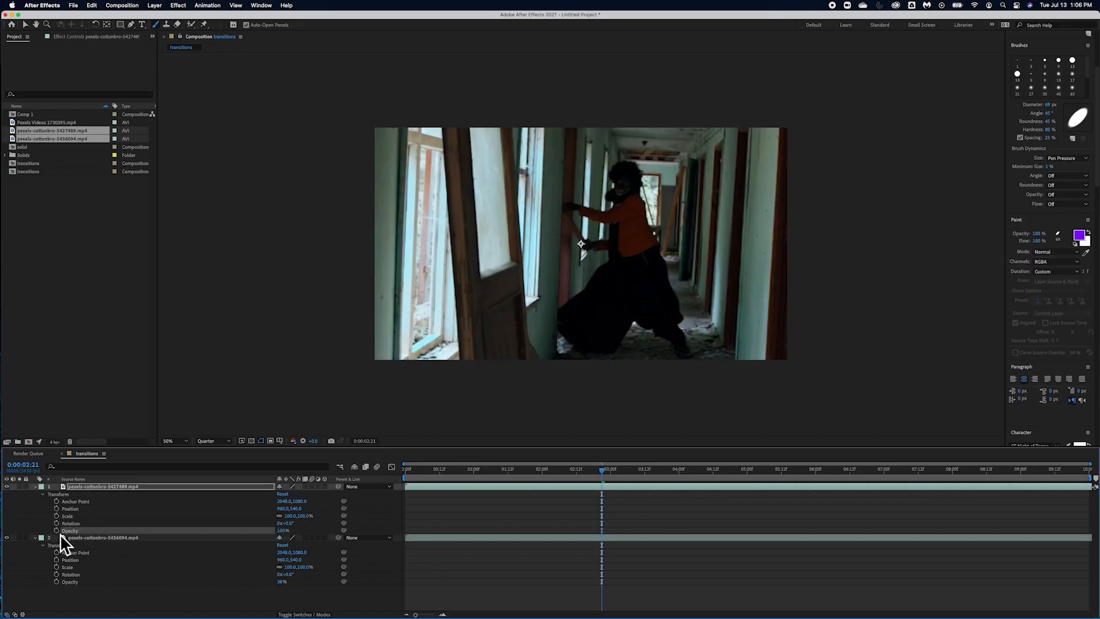
{"action": "left_click", "coordinate": [68, 596]}
{"action": "left_click", "coordinate": [57, 530]}
{"action": "left_click_drag", "start_coordinate": [620, 473], "coordinate": [680, 480]}
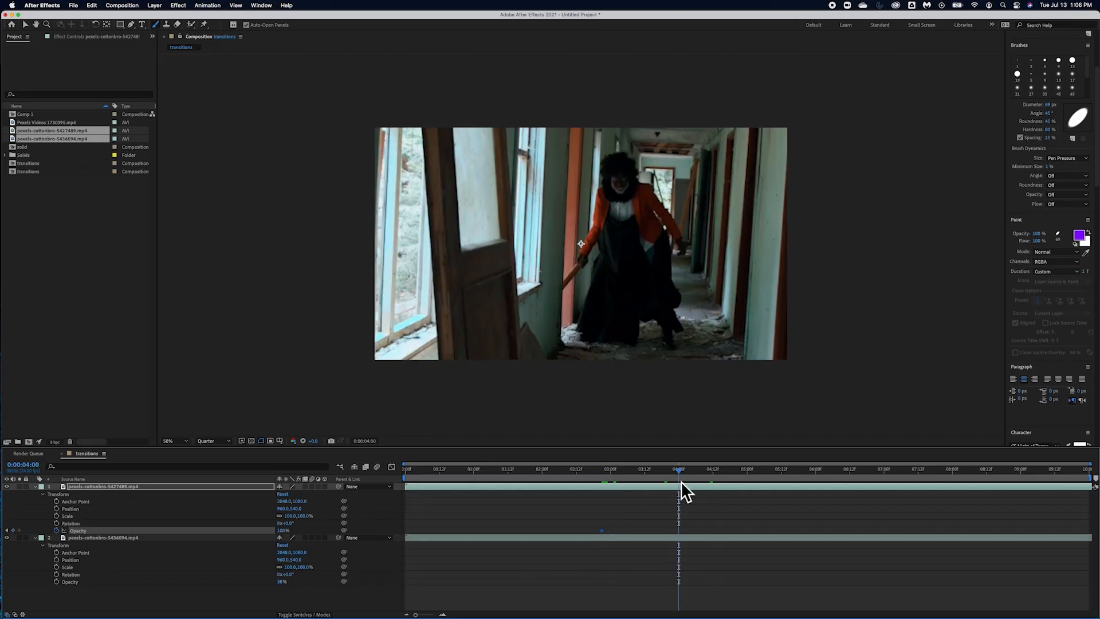
{"action": "left_click", "coordinate": [282, 530]}
{"action": "type", "text": "0"}
{"action": "key", "text": "Return"}
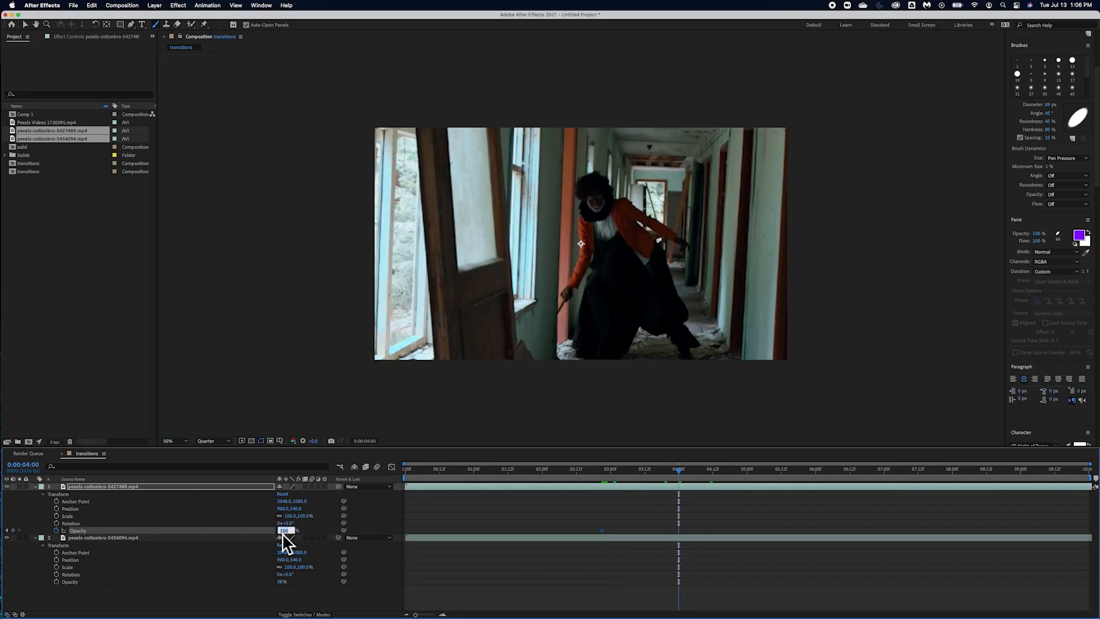
{"action": "left_click", "coordinate": [680, 472]}
{"action": "left_click_drag", "start_coordinate": [680, 472], "coordinate": [612, 472]}
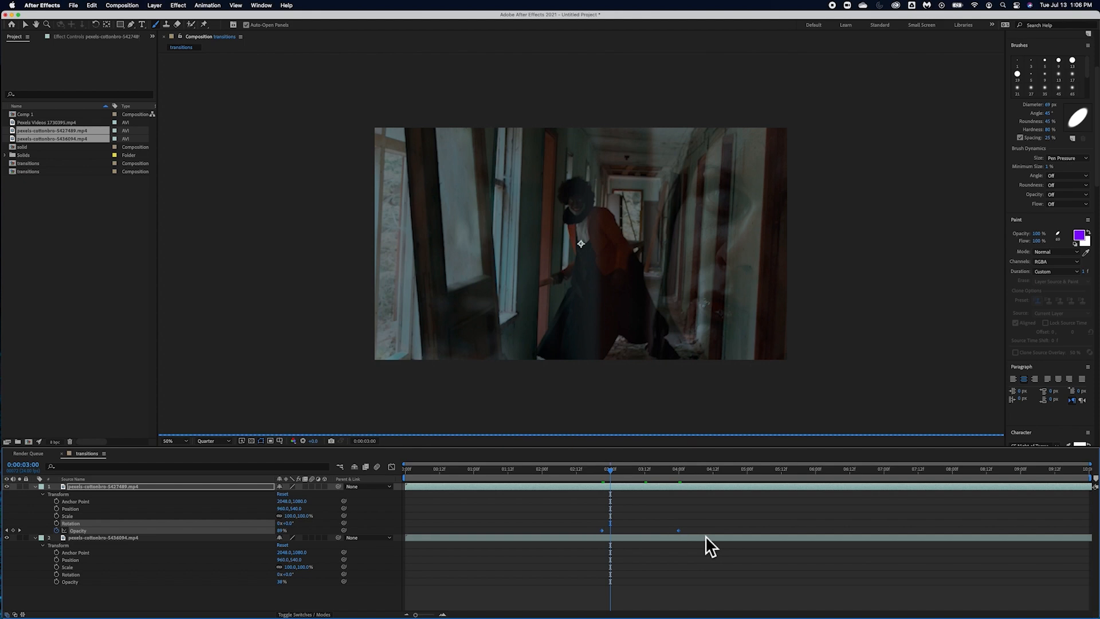
- Delete the upper clip's opacity keyframes and collapse the properties of both layers
{"action": "key", "text": "Delete"}
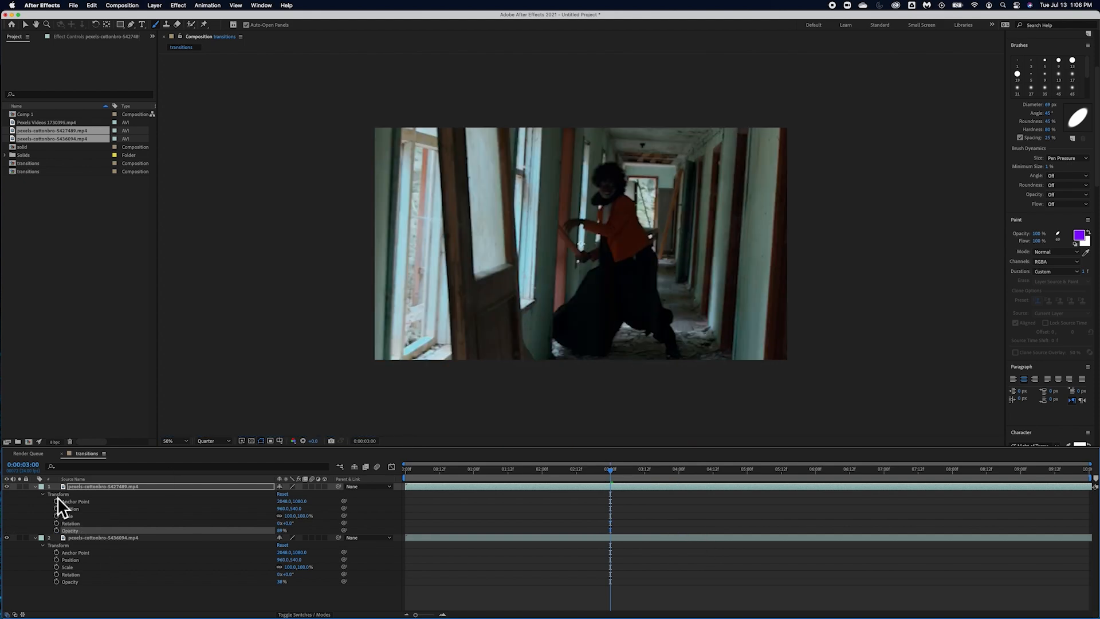
{"action": "left_click", "coordinate": [38, 487]}
{"action": "left_click", "coordinate": [38, 493]}
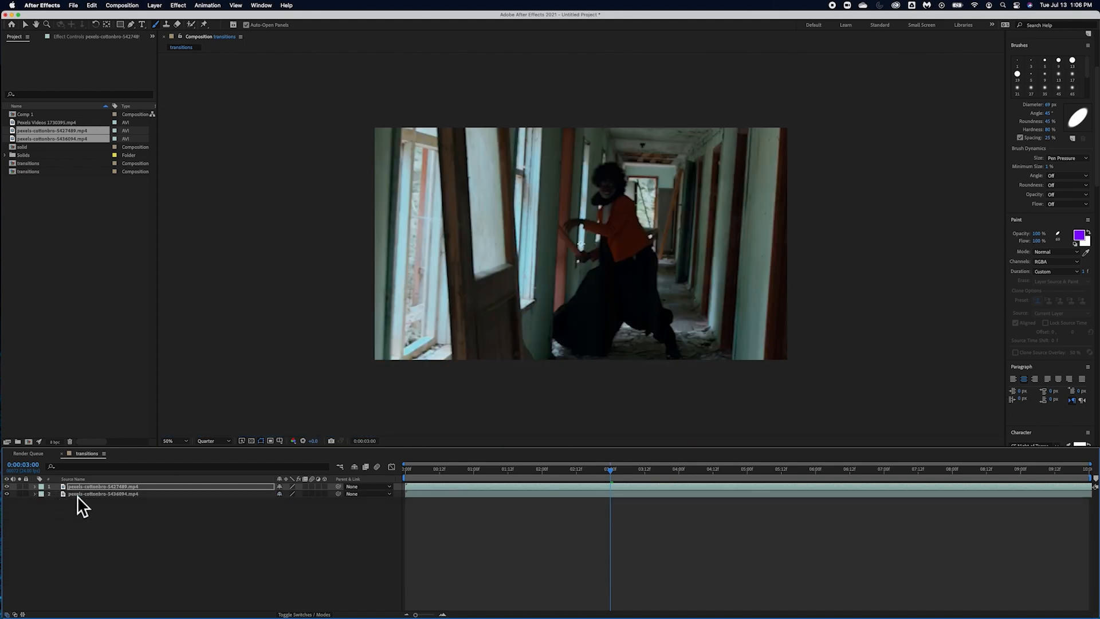
- Keyframe the upper clip's position from 960, 540 at 0:00:03:00 to about 960, -1116 at 0:00:03:18, sliding it straight up
{"action": "left_click", "coordinate": [96, 489]}
{"action": "left_click", "coordinate": [38, 487]}
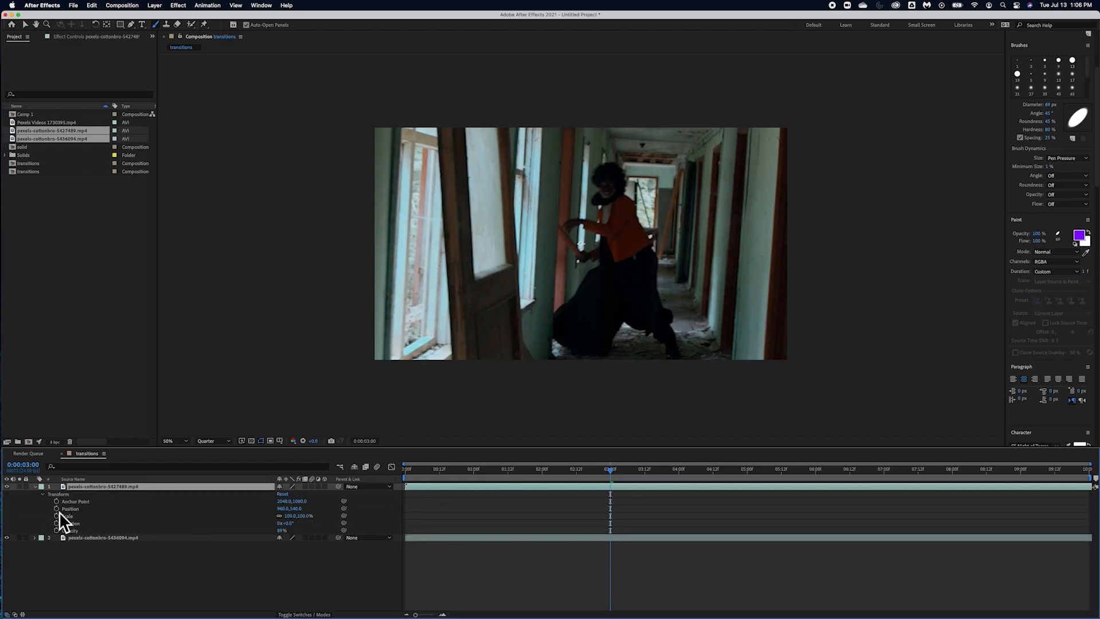
{"action": "left_click", "coordinate": [59, 509]}
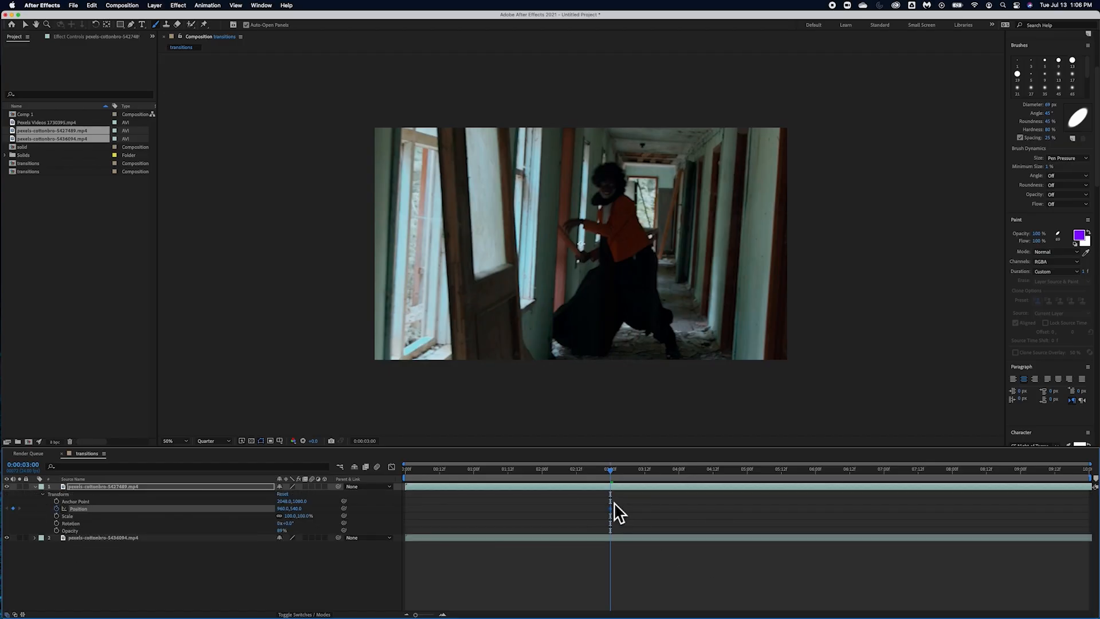
{"action": "left_click_drag", "start_coordinate": [612, 471], "coordinate": [664, 472]}
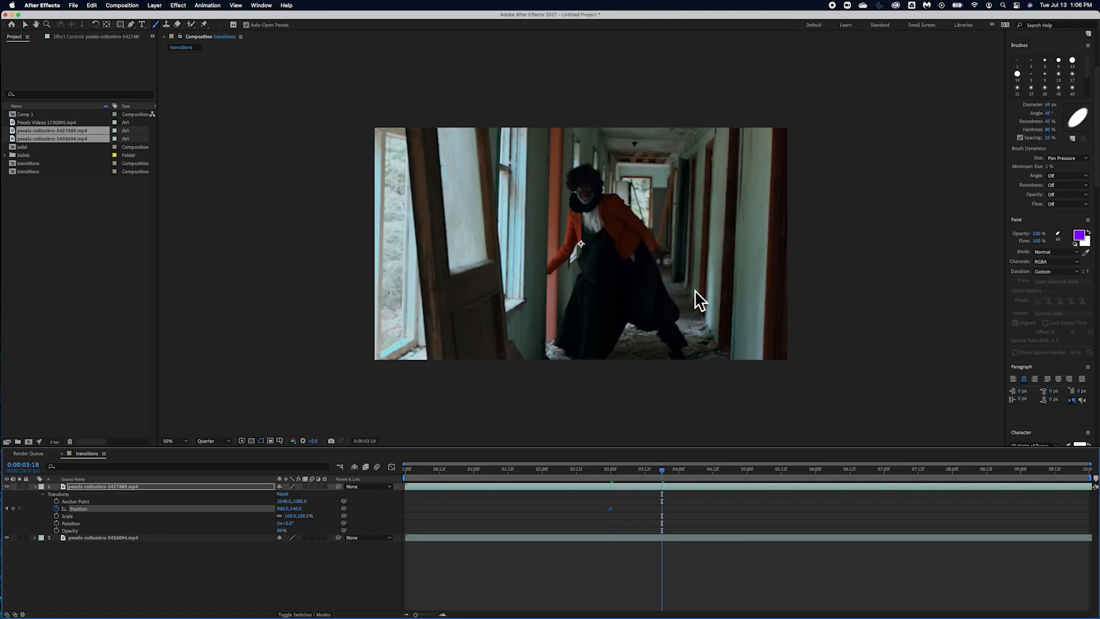
{"action": "left_click_drag", "start_coordinate": [693, 300], "coordinate": [711, 69]}
{"action": "left_click_drag", "start_coordinate": [695, 188], "coordinate": [696, 71]}
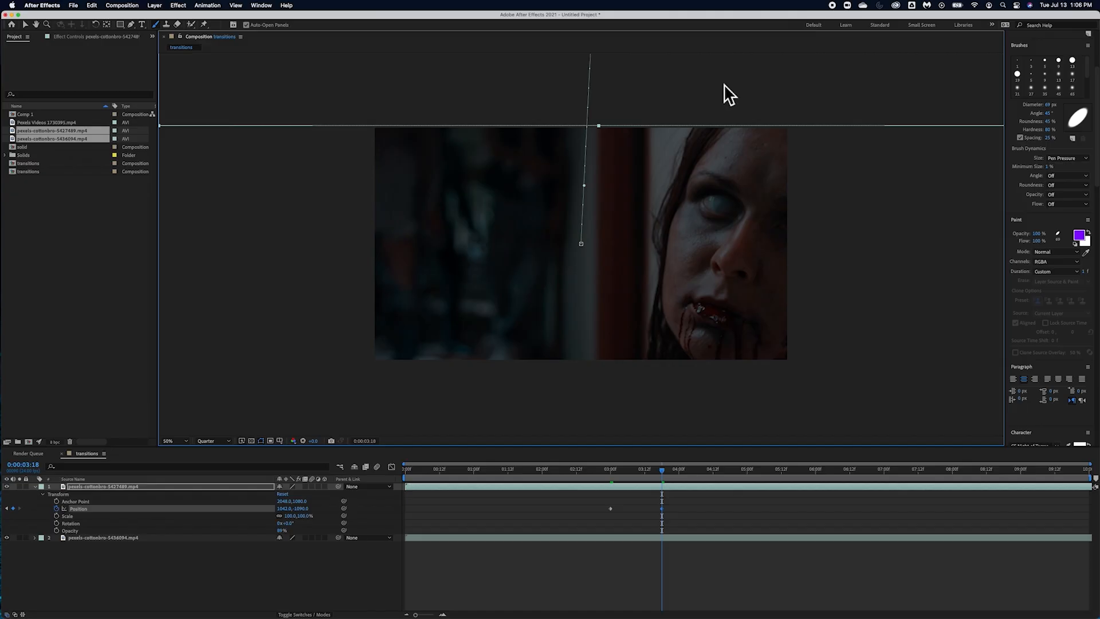
{"action": "left_click_drag", "start_coordinate": [726, 100], "coordinate": [704, 93]}
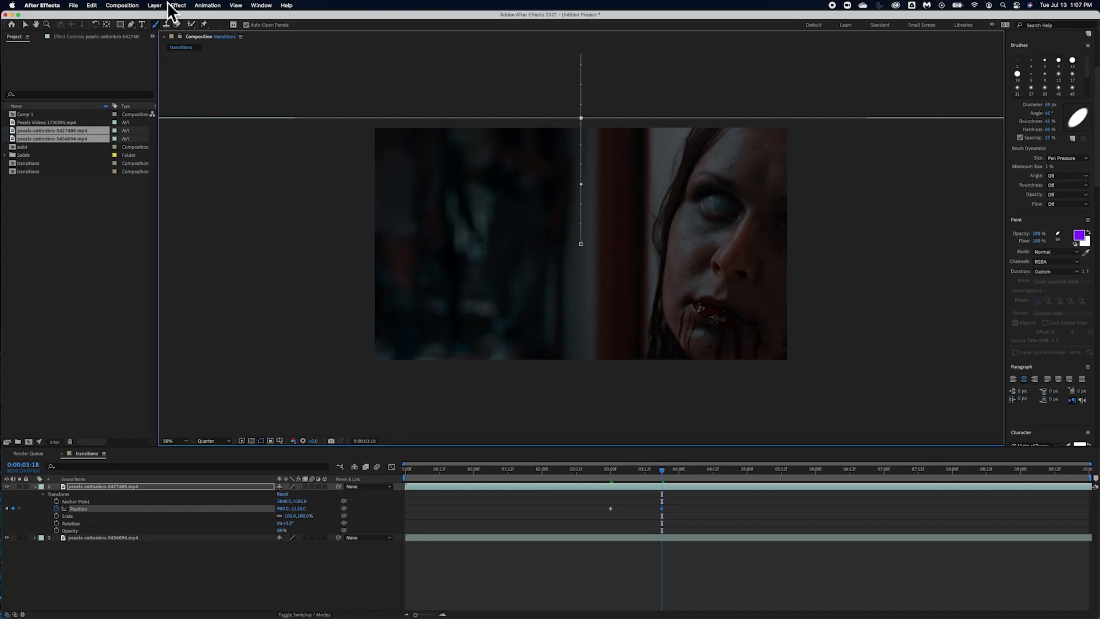
- Scrub between the two position keyframes to examine how the upward slide uncovers the clip beneath
{"action": "left_click", "coordinate": [236, 6]}
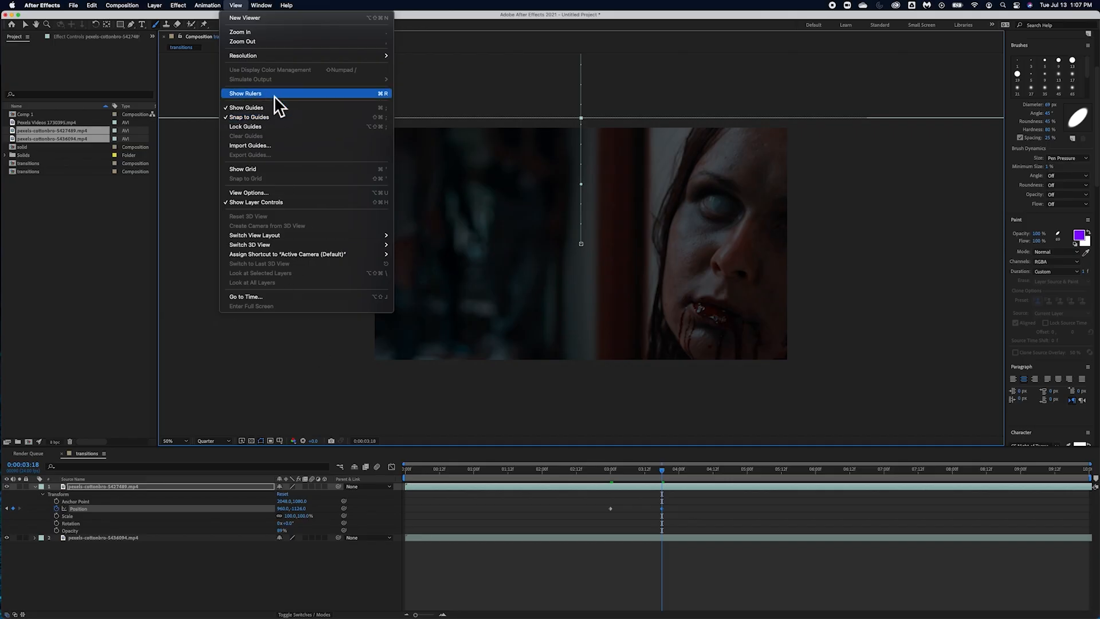
{"action": "left_click", "coordinate": [302, 372]}
{"action": "left_click_drag", "start_coordinate": [664, 473], "coordinate": [637, 473]}
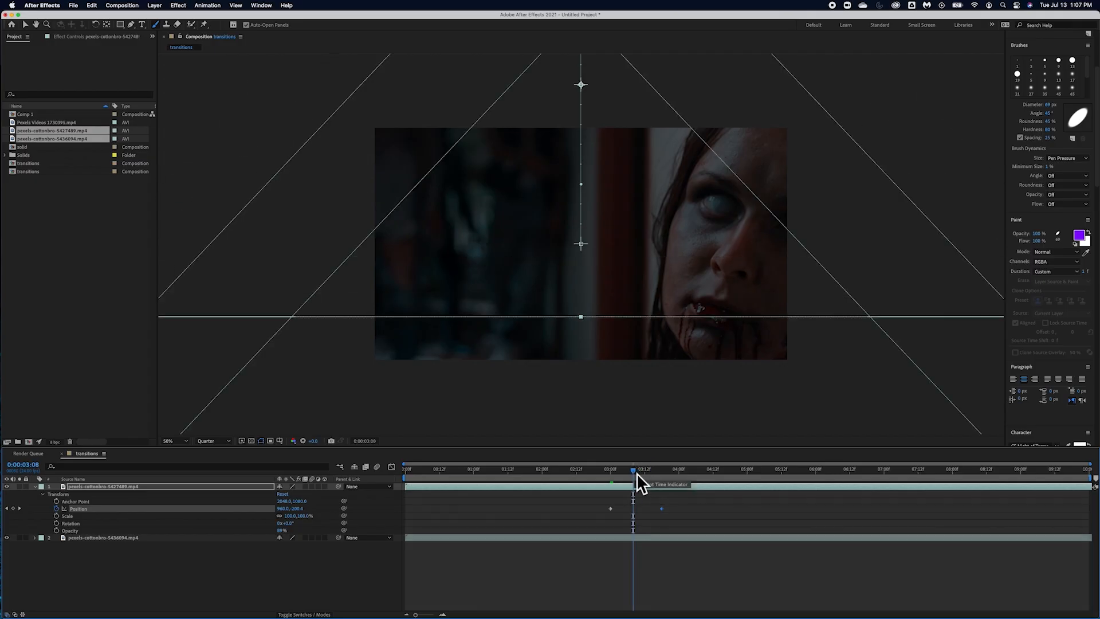
{"action": "left_click_drag", "start_coordinate": [637, 472], "coordinate": [644, 472]}
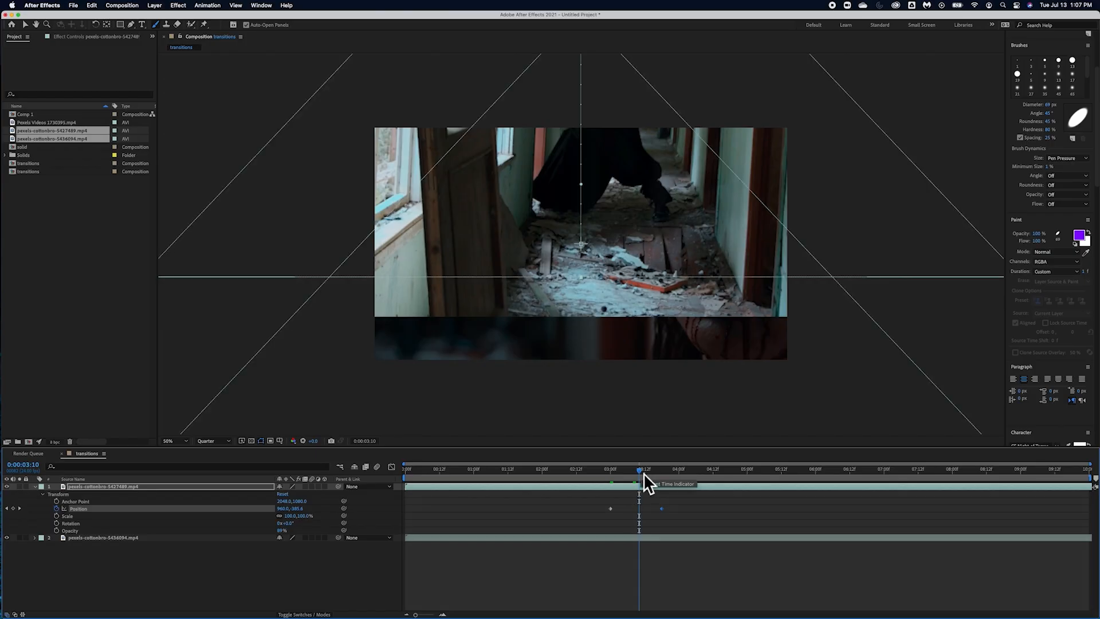
{"action": "mouse_move", "coordinate": [644, 472]}
{"action": "left_mouse_down"}
{"action": "mouse_move", "coordinate": [655, 473]}
{"action": "mouse_move", "coordinate": [627, 472]}
{"action": "left_mouse_up"}
{"action": "left_click", "coordinate": [652, 405]}
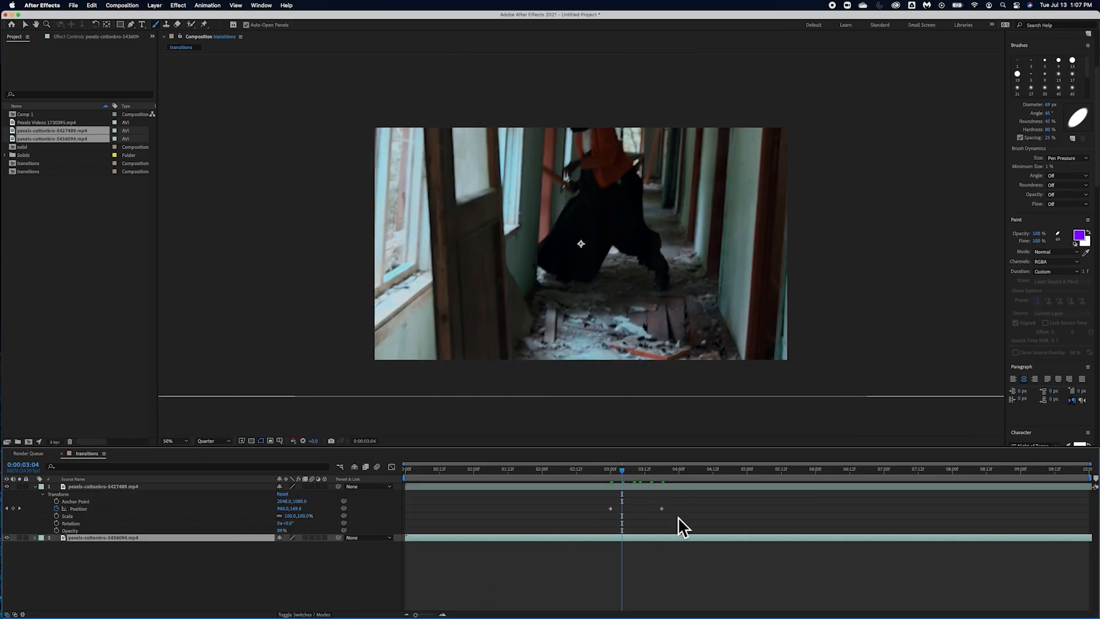
- Delete the upper clip's two position keyframes and select the lower clip layer
{"action": "left_click", "coordinate": [627, 510]}
{"action": "left_click_drag", "start_coordinate": [690, 506], "coordinate": [590, 510]}
{"action": "key", "text": "Delete"}
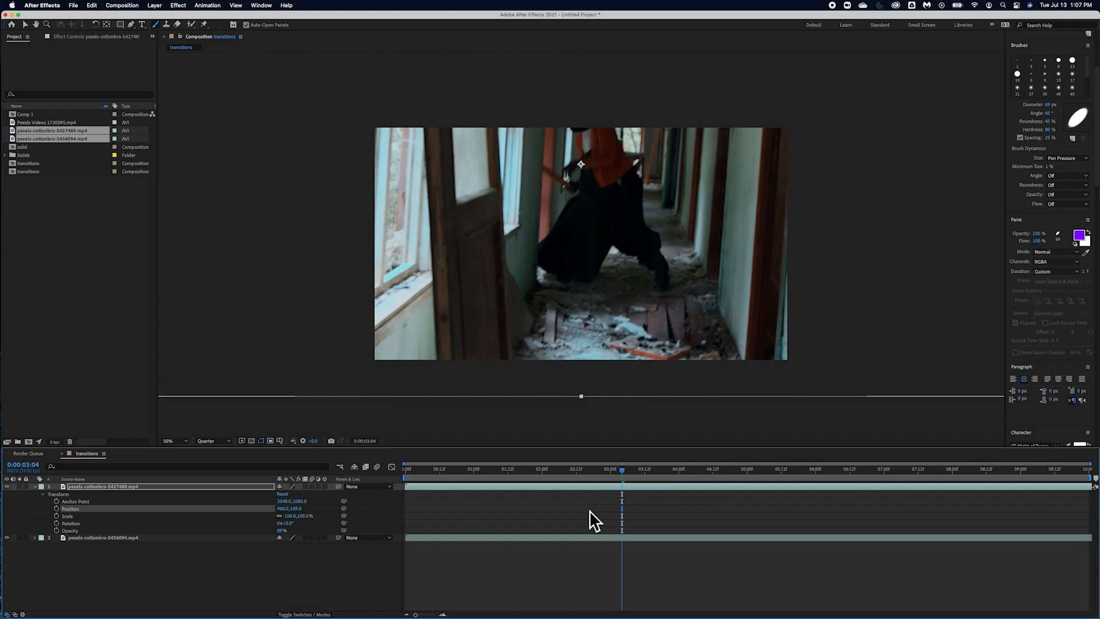
{"action": "left_click", "coordinate": [90, 538]}
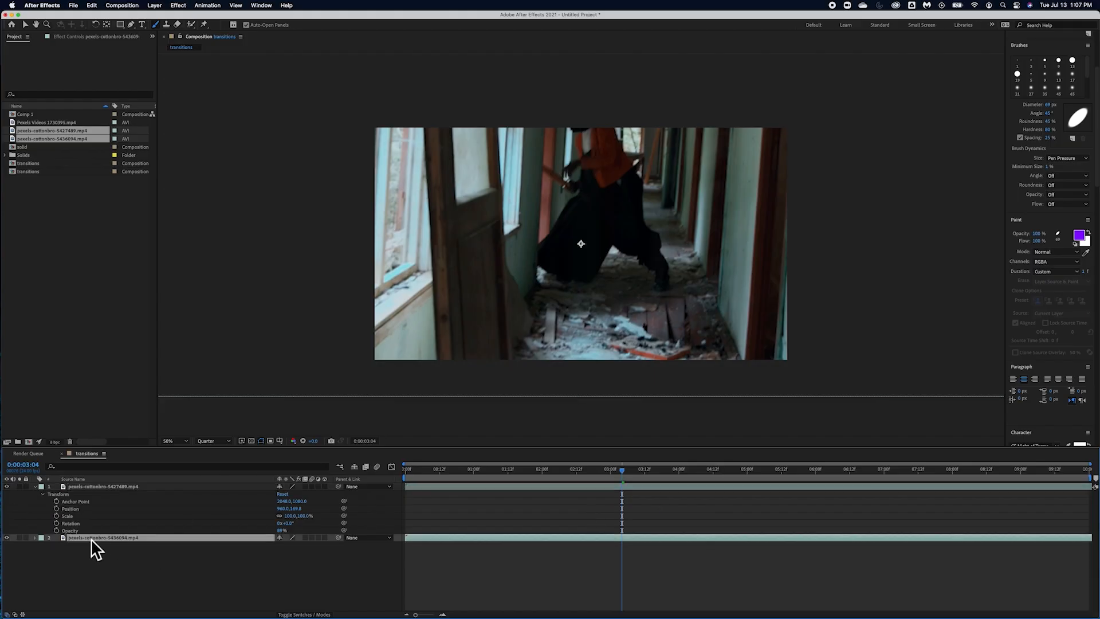
- Scale the lower clip down to 56% so that it fits the composition frame
{"action": "key", "text": "comma"}
{"action": "key", "text": "comma"}
{"action": "key", "text": "s"}
{"action": "left_click_drag", "start_coordinate": [297, 545], "coordinate": [275, 558]}
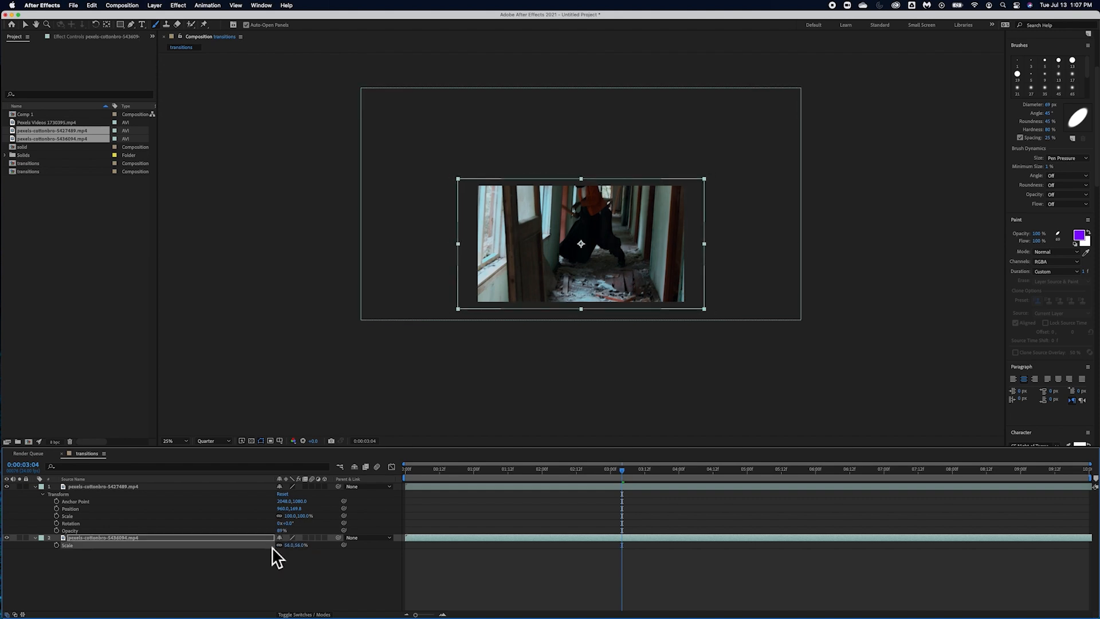
- Scale the upper clip down to 59% and reposition it to about 1014, 513 so it covers the frame
{"action": "left_click", "coordinate": [90, 488]}
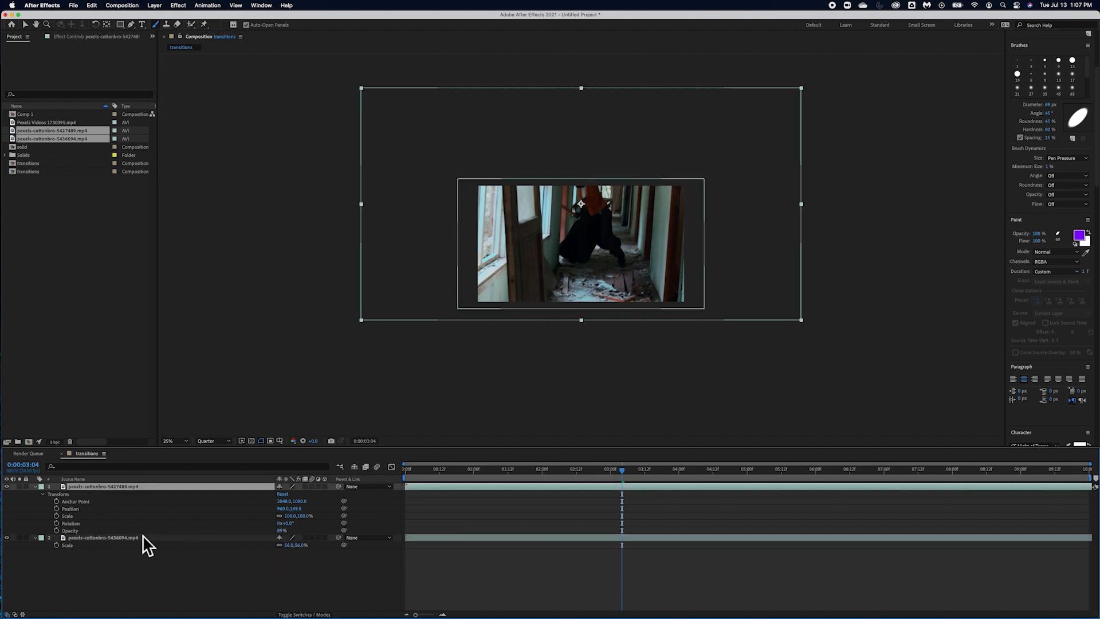
{"action": "left_click_drag", "start_coordinate": [299, 518], "coordinate": [272, 516]}
{"action": "left_click_drag", "start_coordinate": [273, 516], "coordinate": [275, 523]}
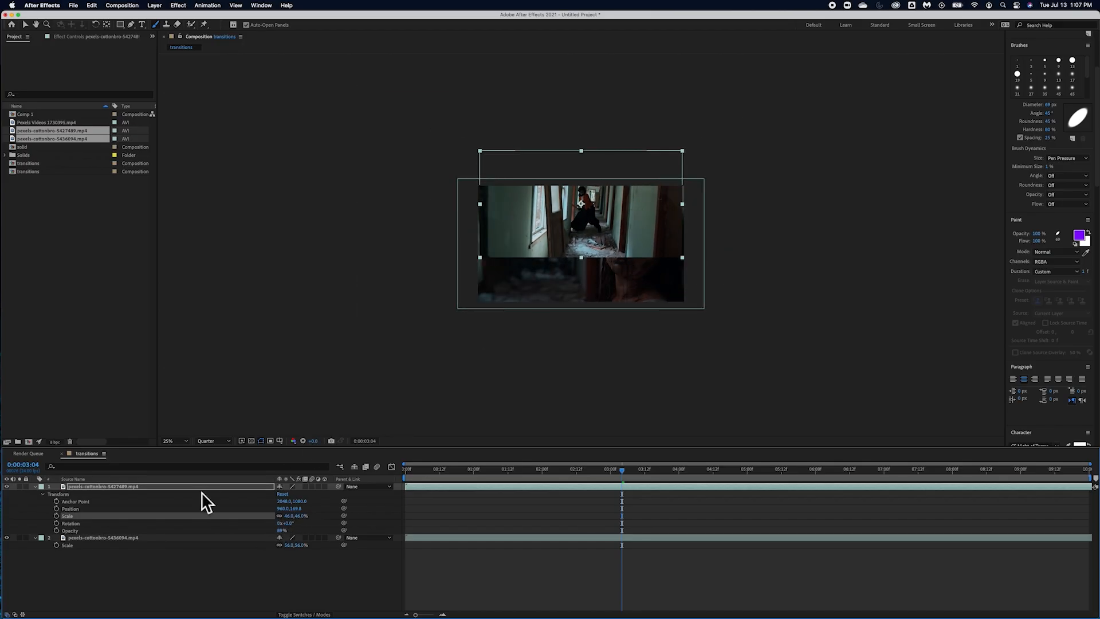
{"action": "mouse_move", "coordinate": [401, 337]}
{"action": "left_mouse_down"}
{"action": "mouse_move", "coordinate": [404, 351]}
{"action": "mouse_move", "coordinate": [430, 346]}
{"action": "mouse_move", "coordinate": [428, 361]}
{"action": "mouse_move", "coordinate": [371, 315]}
{"action": "mouse_move", "coordinate": [349, 312]}
{"action": "mouse_move", "coordinate": [398, 327]}
{"action": "mouse_move", "coordinate": [380, 331]}
{"action": "left_mouse_up"}
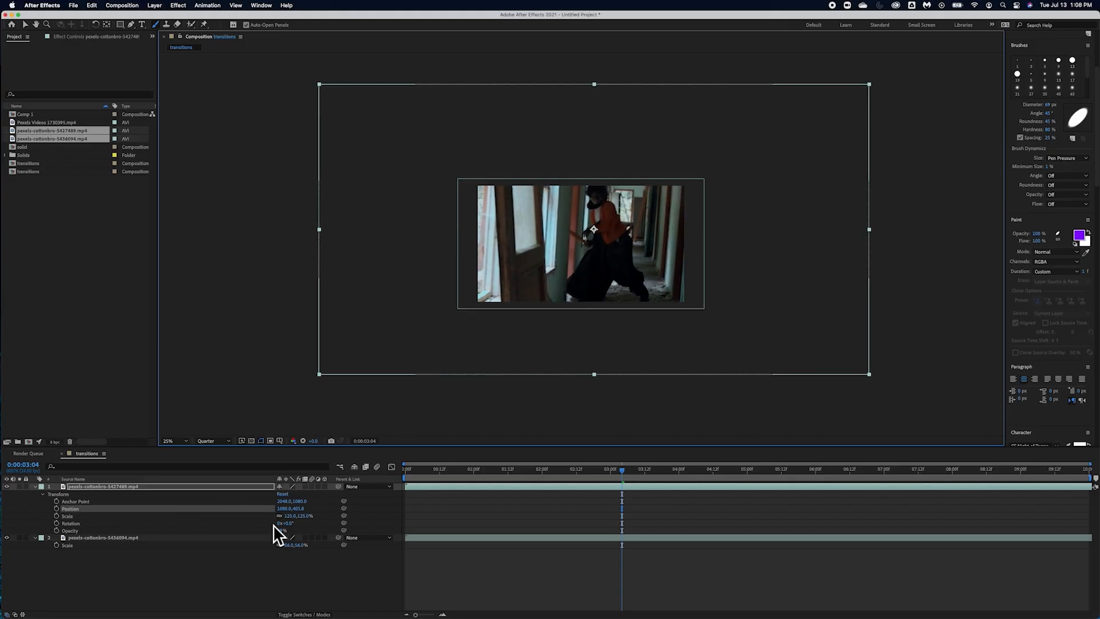
{"action": "left_click_drag", "start_coordinate": [292, 515], "coordinate": [261, 516]}
{"action": "left_click_drag", "start_coordinate": [714, 189], "coordinate": [707, 201]}
- At the composition start, place the upper clip against the lower clip's left edge and shift both right until the upper clip fills the frame
{"action": "left_click_drag", "start_coordinate": [622, 470], "coordinate": [381, 514]}
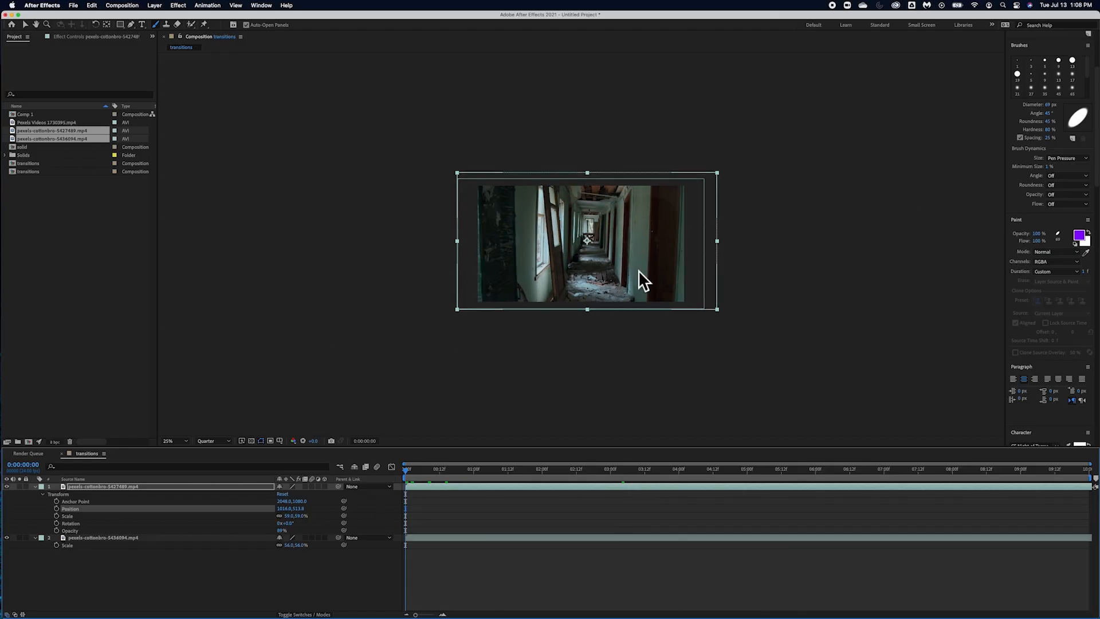
{"action": "left_click", "coordinate": [39, 489]}
{"action": "left_click", "coordinate": [36, 494]}
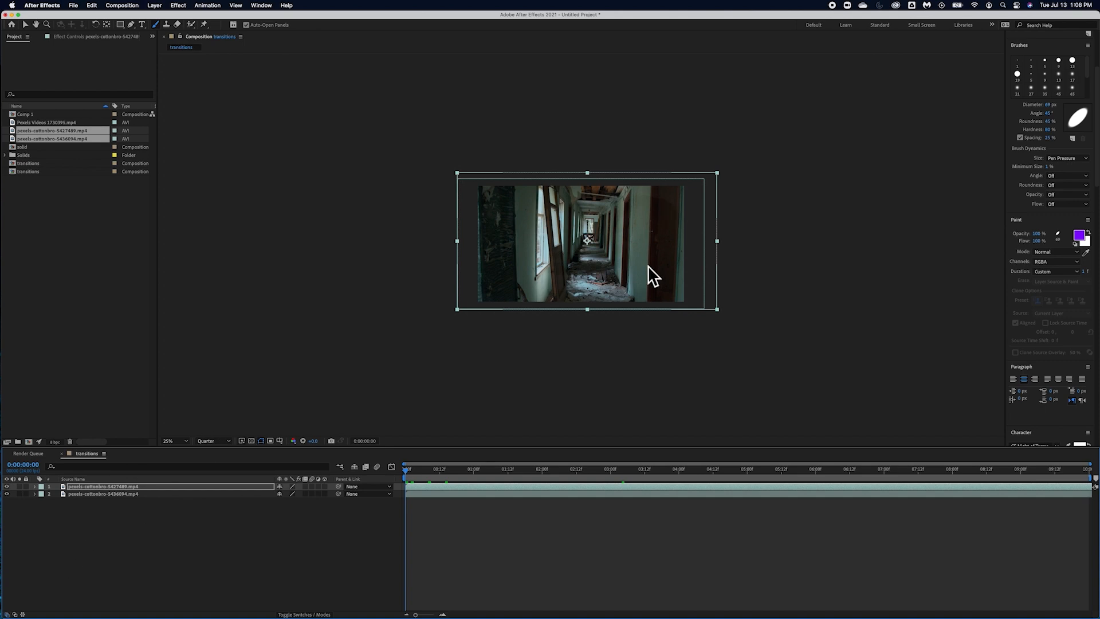
{"action": "left_click_drag", "start_coordinate": [647, 267], "coordinate": [390, 267]}
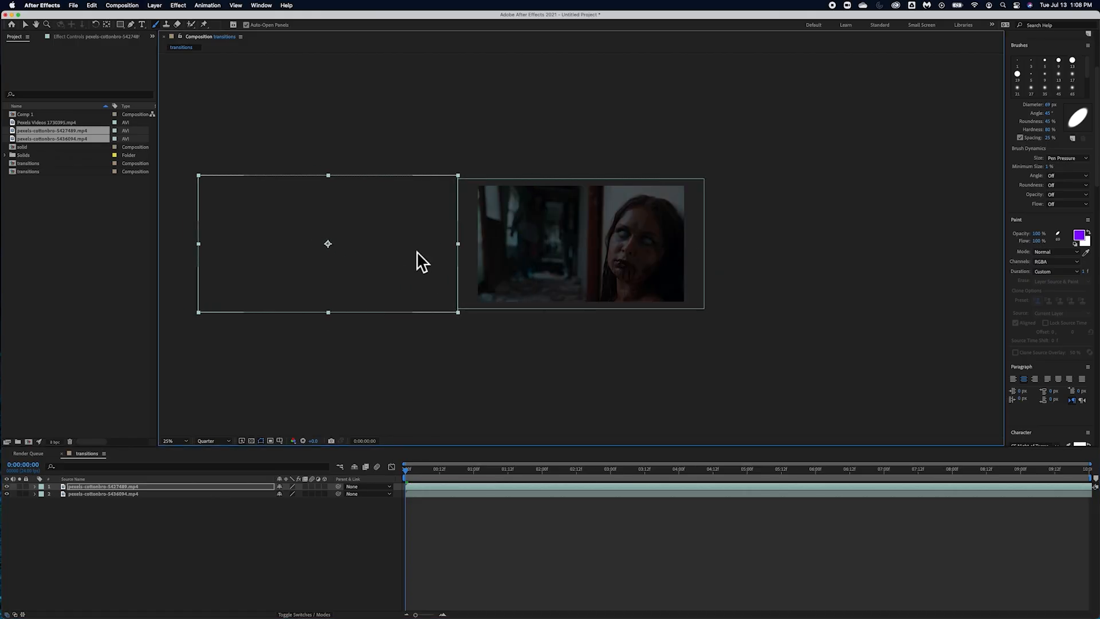
{"action": "left_click", "coordinate": [514, 236], "text": "shift"}
{"action": "left_click_drag", "start_coordinate": [514, 236], "coordinate": [770, 235]}
- Set position keyframes on both clips at 0:00:04:23
{"action": "left_click", "coordinate": [409, 474]}
{"action": "key", "text": "space"}
{"action": "left_click_drag", "start_coordinate": [436, 474], "coordinate": [747, 496]}
{"action": "left_click", "coordinate": [109, 514]}
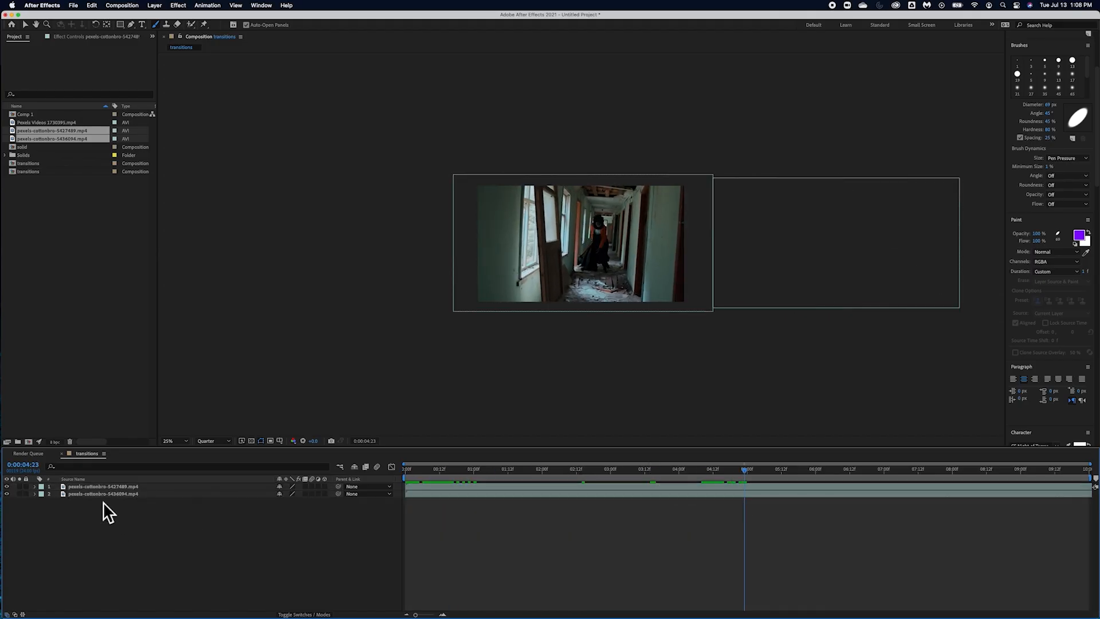
{"action": "key", "text": "super+a"}
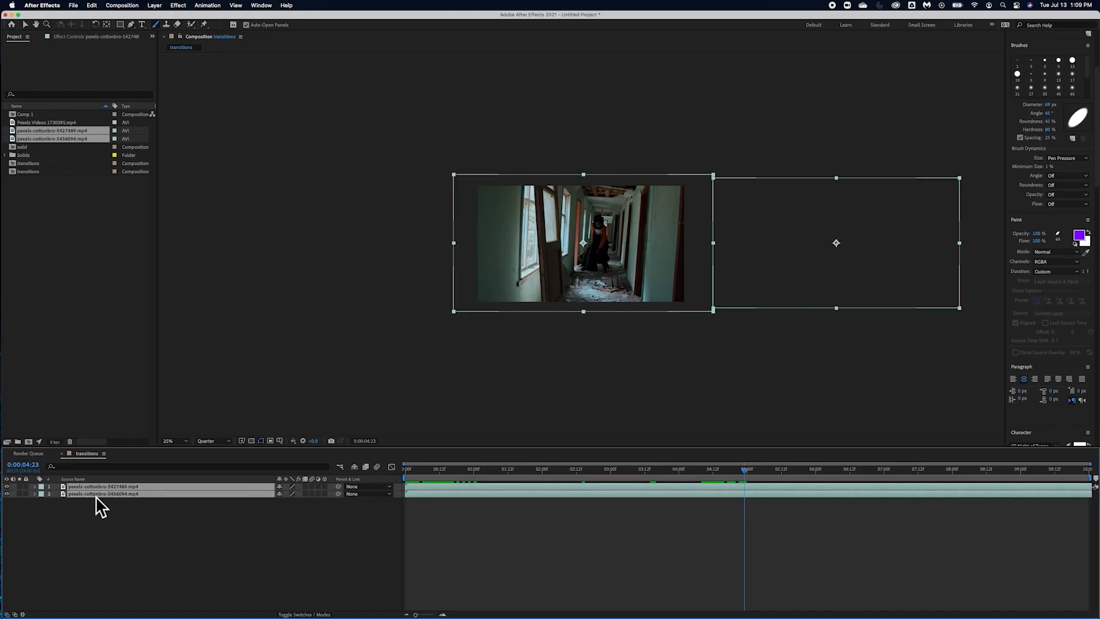
{"action": "key", "text": "p"}
{"action": "left_click", "coordinate": [57, 494]}
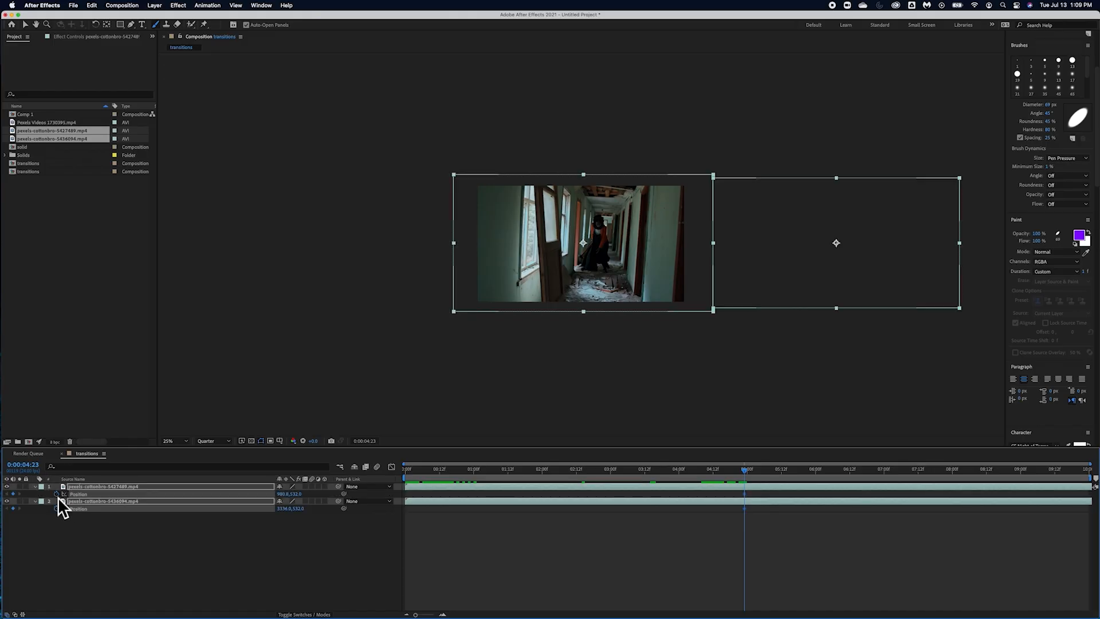
- At 0:00:07:01, slide both clips left together to about -1451, 532 and 904, 532, and scrub through the transition
{"action": "left_click_drag", "start_coordinate": [745, 472], "coordinate": [886, 471]}
{"action": "left_click_drag", "start_coordinate": [861, 262], "coordinate": [596, 264]}
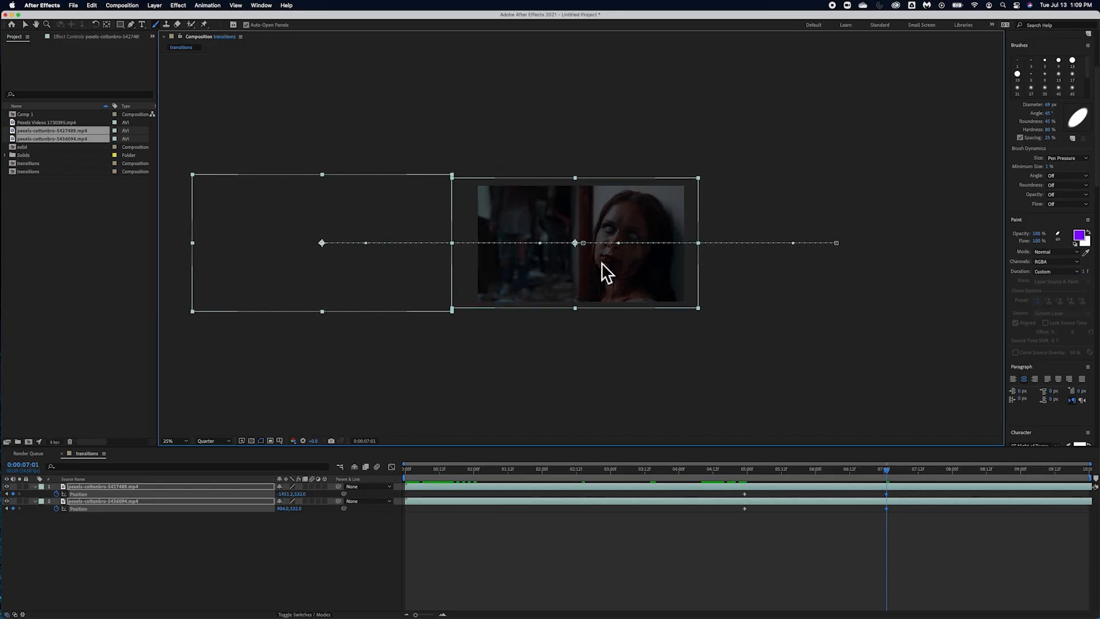
{"action": "left_click_drag", "start_coordinate": [887, 472], "coordinate": [802, 478]}
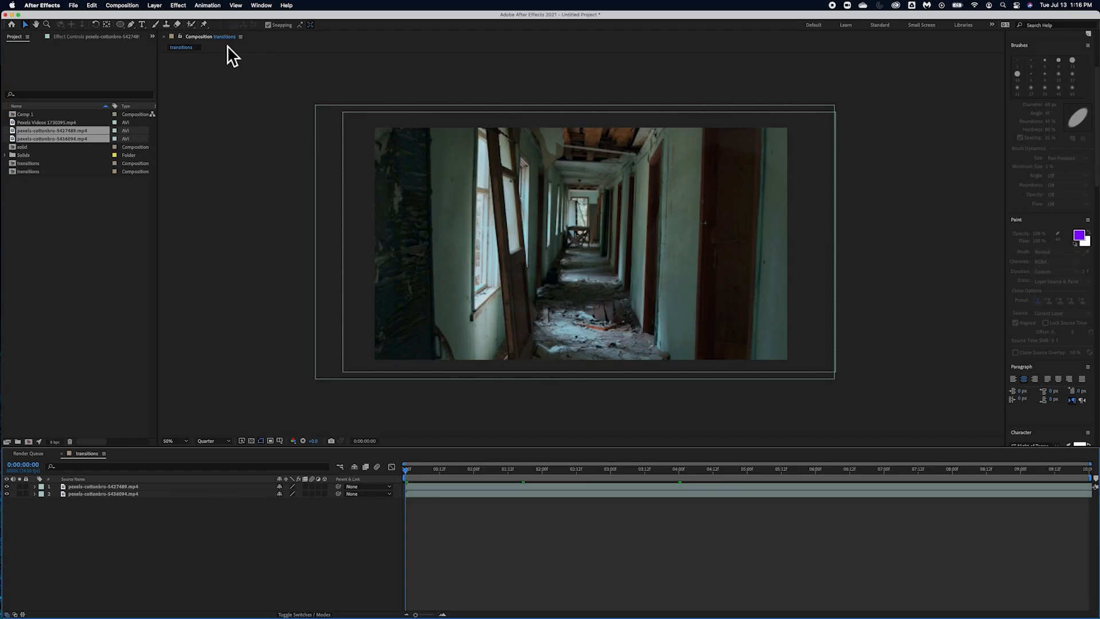
- Select the lower clip layer and activate the Pen tool
{"action": "left_click", "coordinate": [253, 66]}
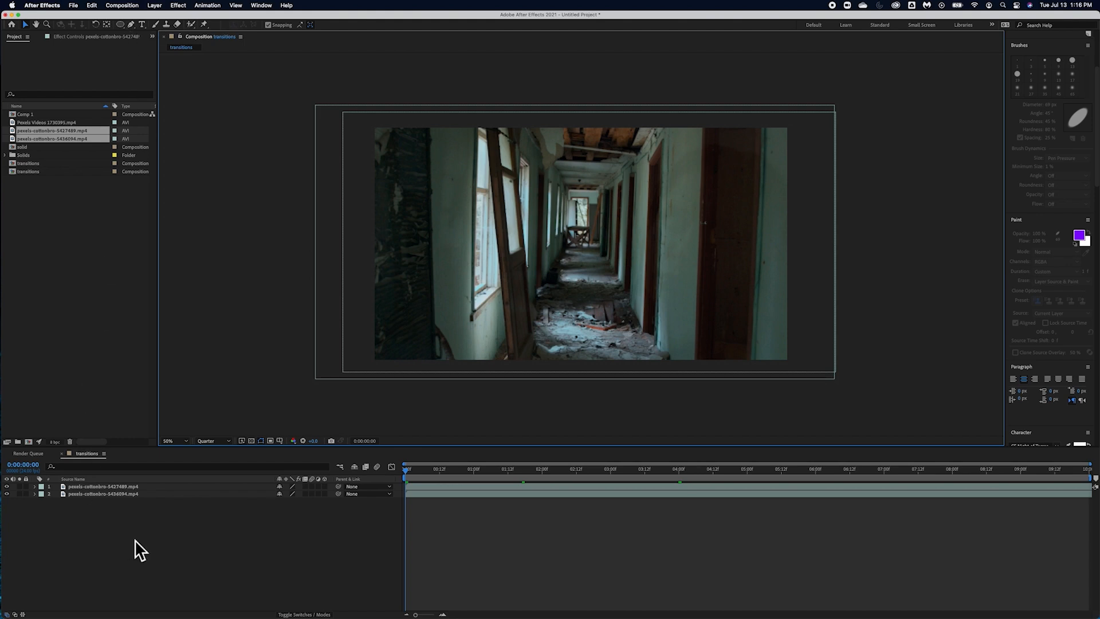
{"action": "left_click", "coordinate": [112, 489]}
{"action": "left_click", "coordinate": [112, 494]}
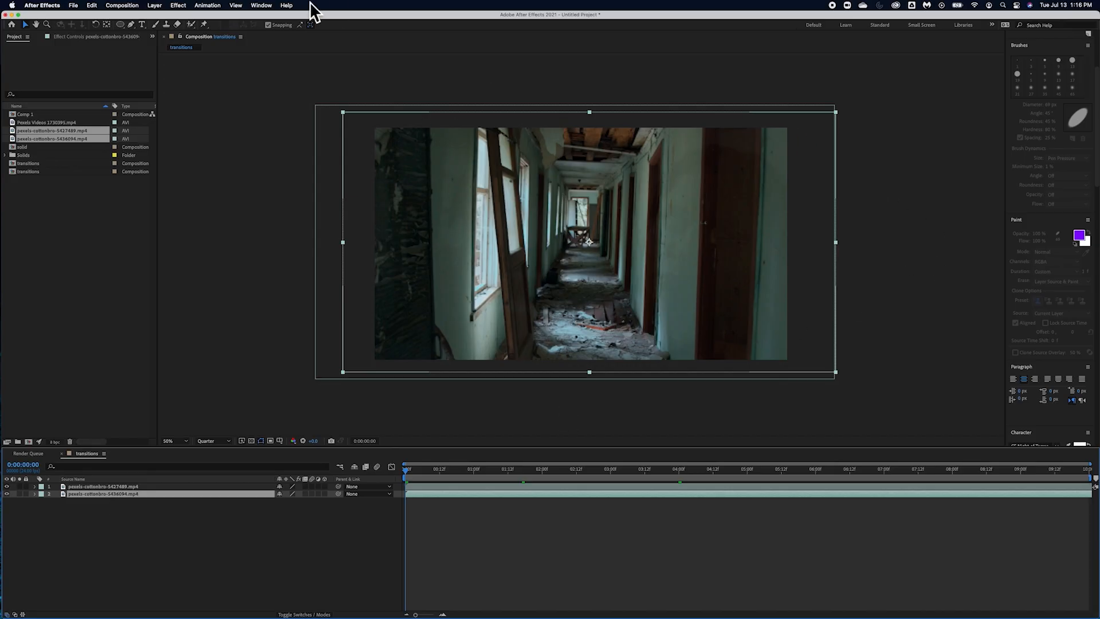
{"action": "left_click", "coordinate": [132, 27]}
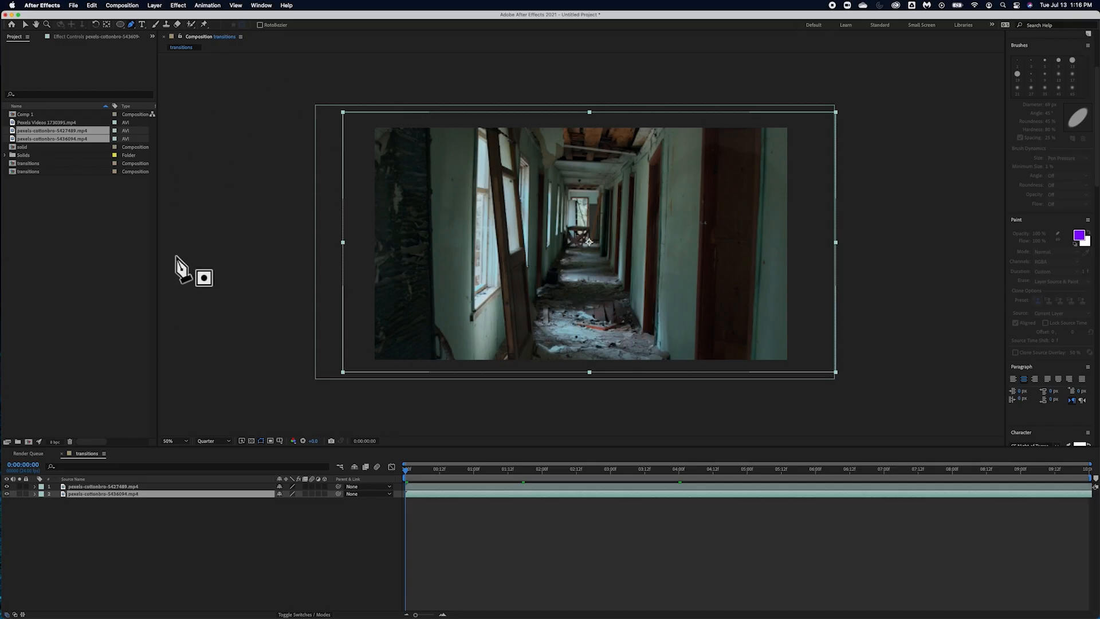
{"action": "key", "text": "comma"}
{"action": "key", "text": "comma"}
{"action": "key", "text": "comma"}
{"action": "key", "text": "period"}
{"action": "key", "text": "period"}
{"action": "key", "text": "period"}
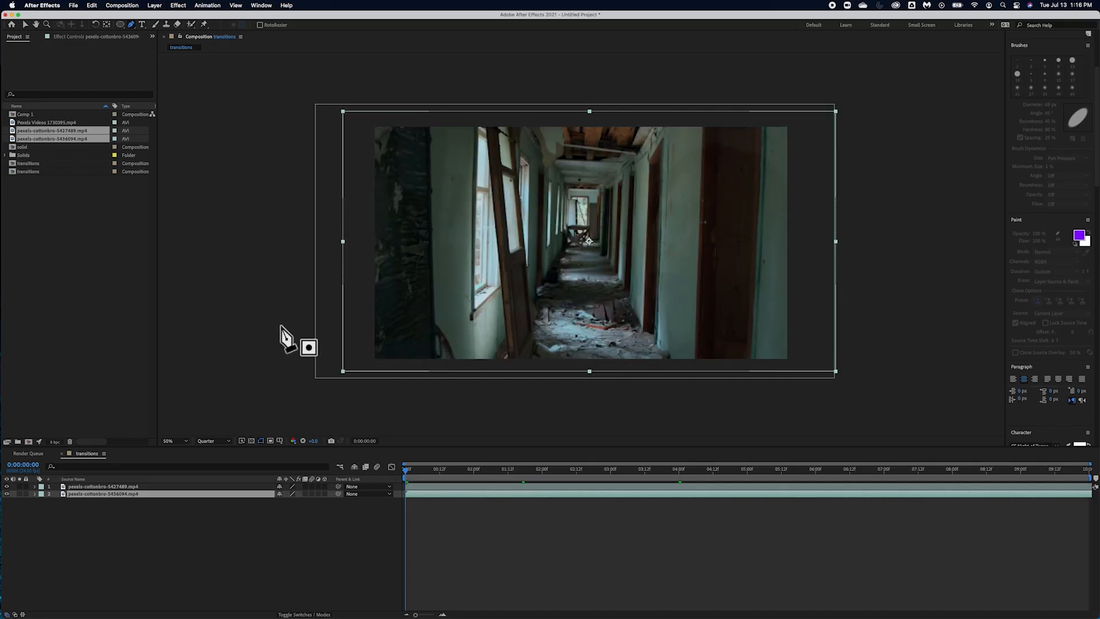
{"action": "key", "text": "comma"}
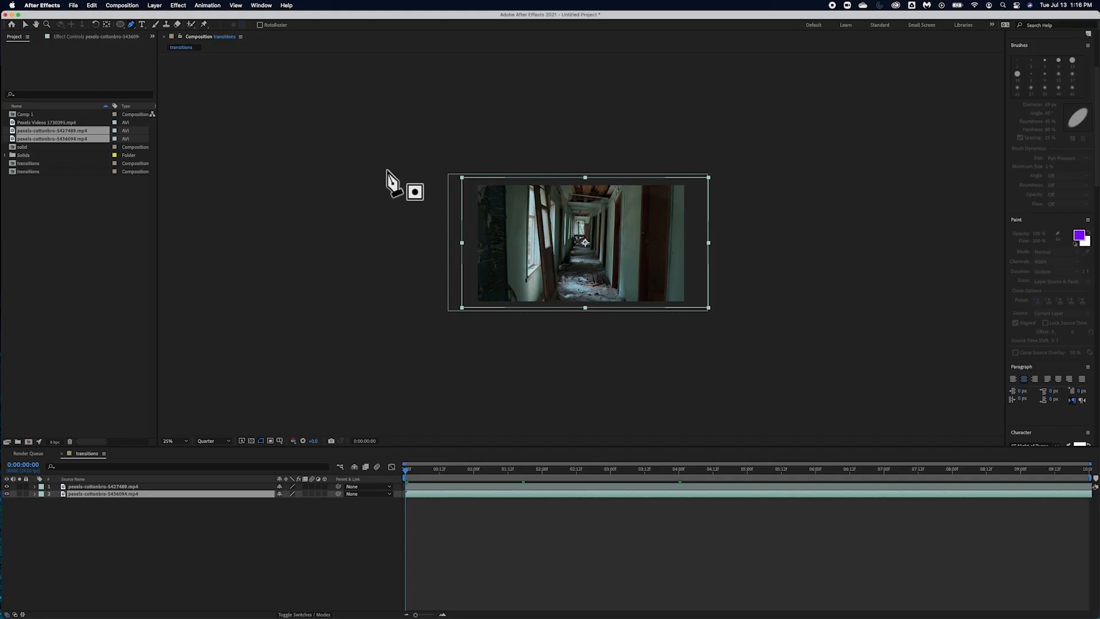
- Draw a closed six-point mask on the upper clip in the empty area left of the composition frame
{"action": "left_click", "coordinate": [342, 122]}
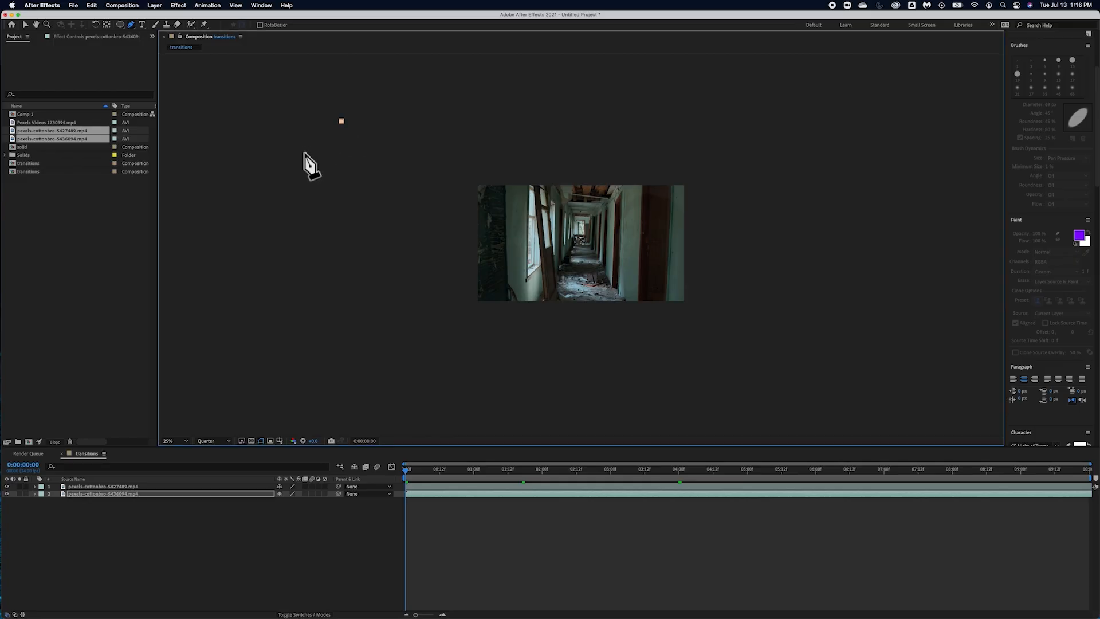
{"action": "key", "text": "super+z"}
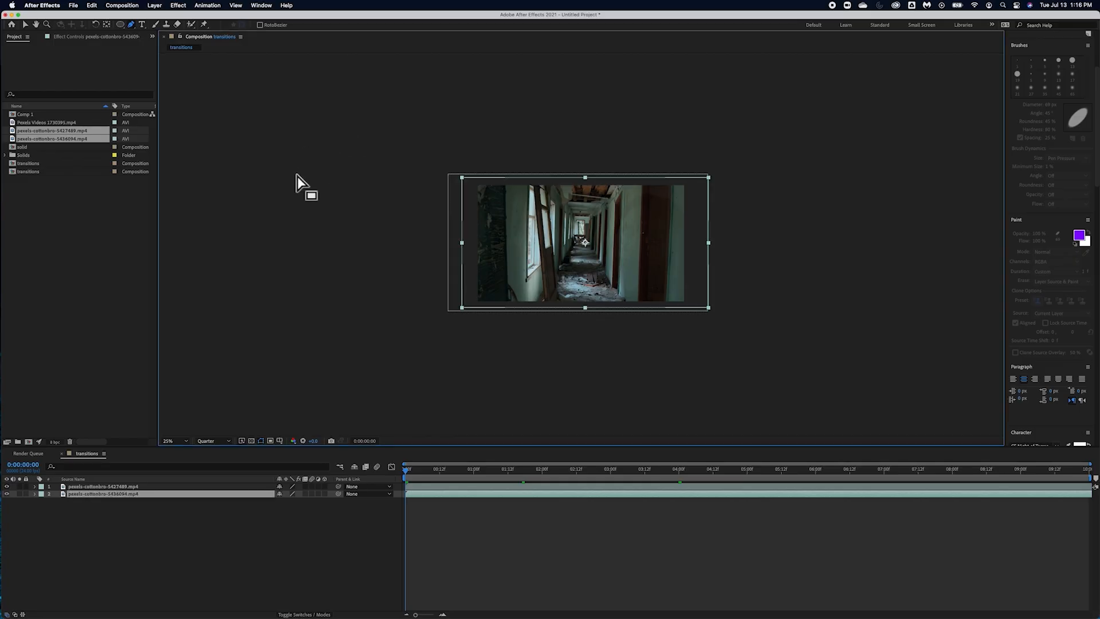
{"action": "left_click", "coordinate": [153, 488]}
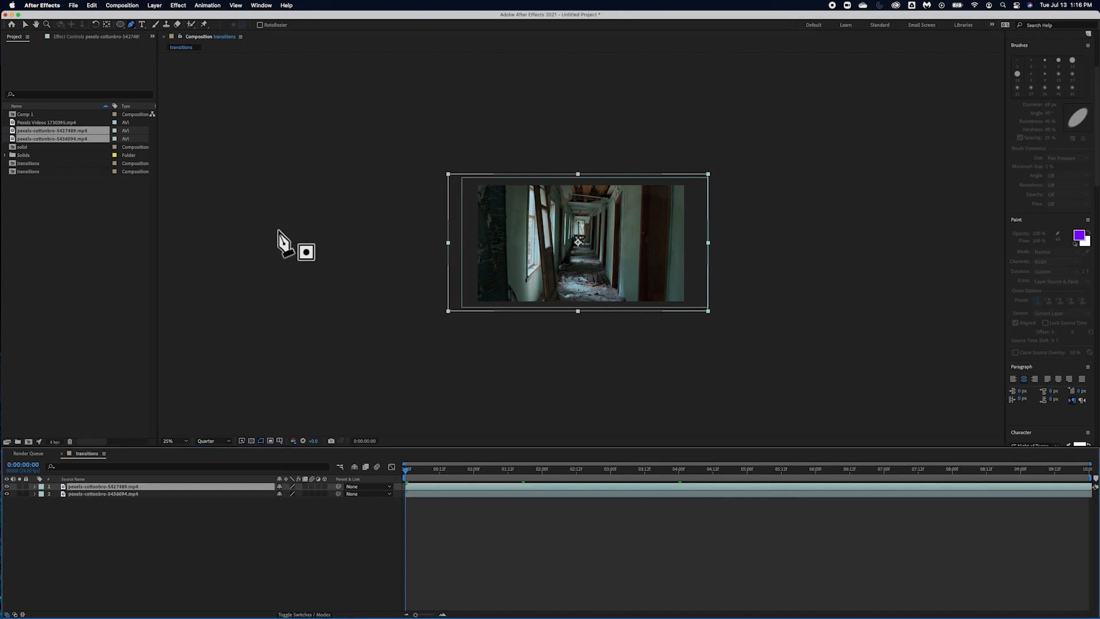
{"action": "left_click", "coordinate": [375, 116]}
{"action": "left_click", "coordinate": [304, 190]}
{"action": "left_click", "coordinate": [298, 316]}
{"action": "left_click", "coordinate": [416, 348]}
{"action": "left_click", "coordinate": [429, 236]}
{"action": "left_click", "coordinate": [445, 132]}
{"action": "left_click", "coordinate": [375, 115]}
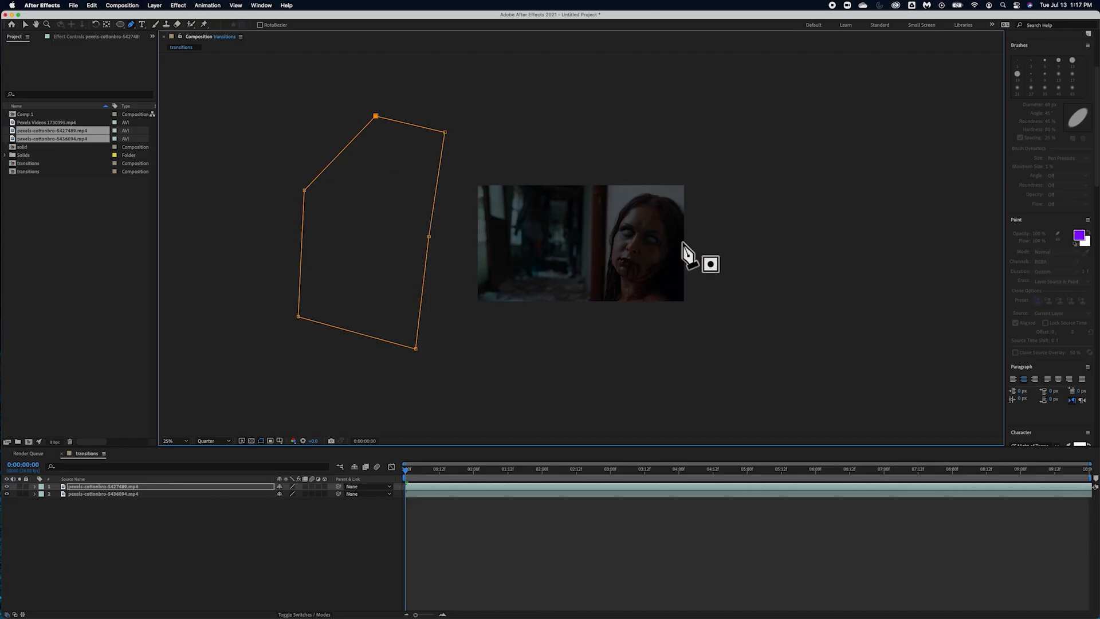
{"action": "left_click", "coordinate": [375, 116]}
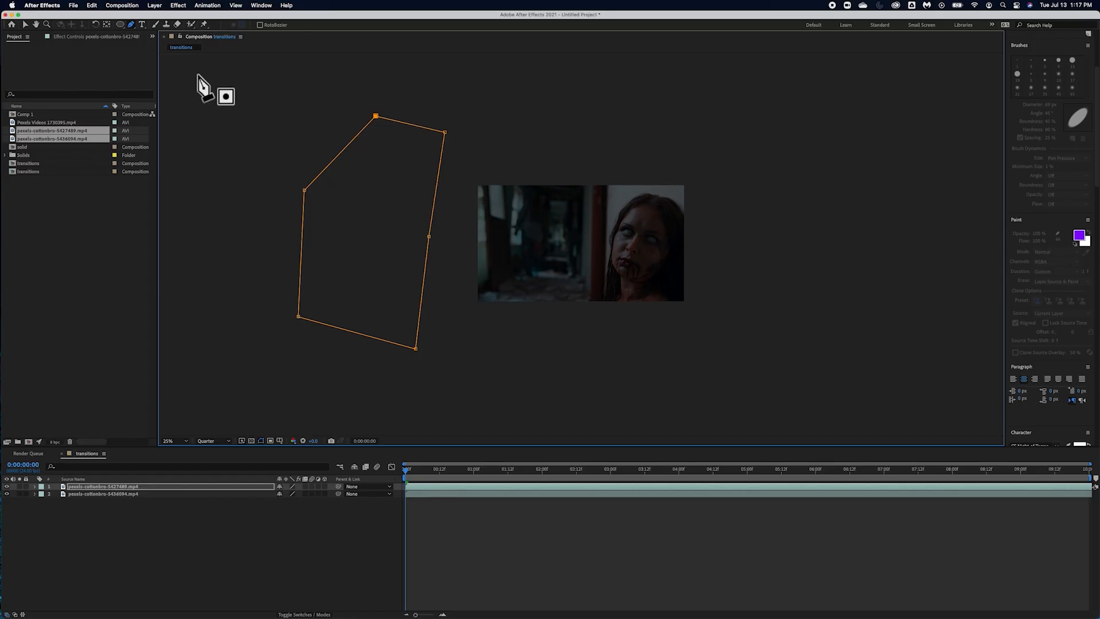
- Expand the upper clip's Mask 1 to reveal its path, feather, opacity and expansion properties
{"action": "left_click", "coordinate": [38, 490]}
{"action": "left_click", "coordinate": [44, 495]}
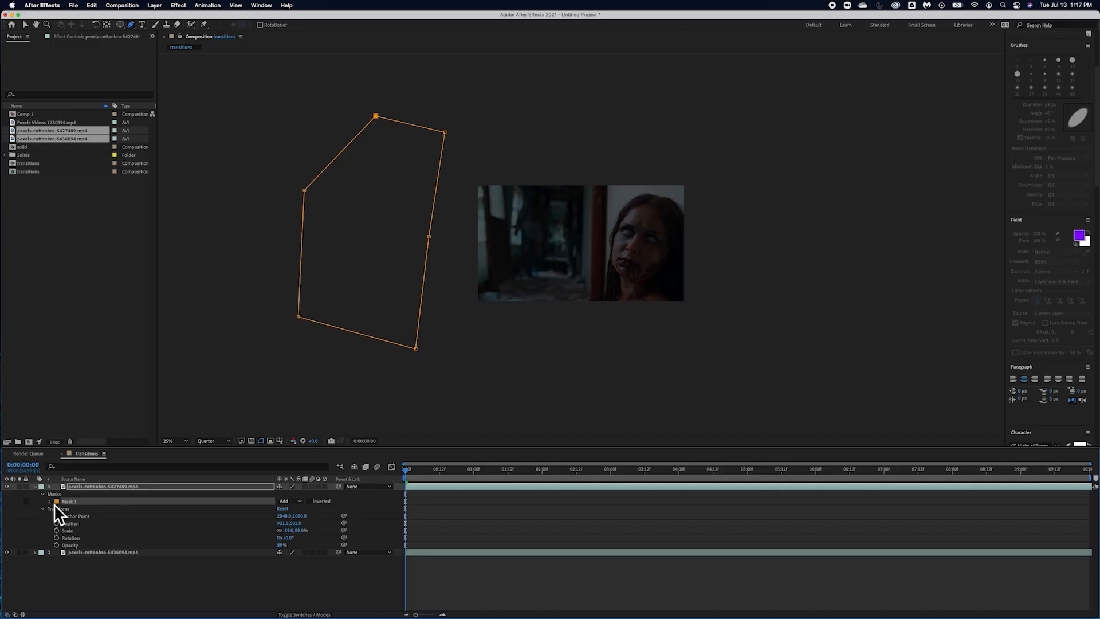
{"action": "left_click", "coordinate": [50, 501]}
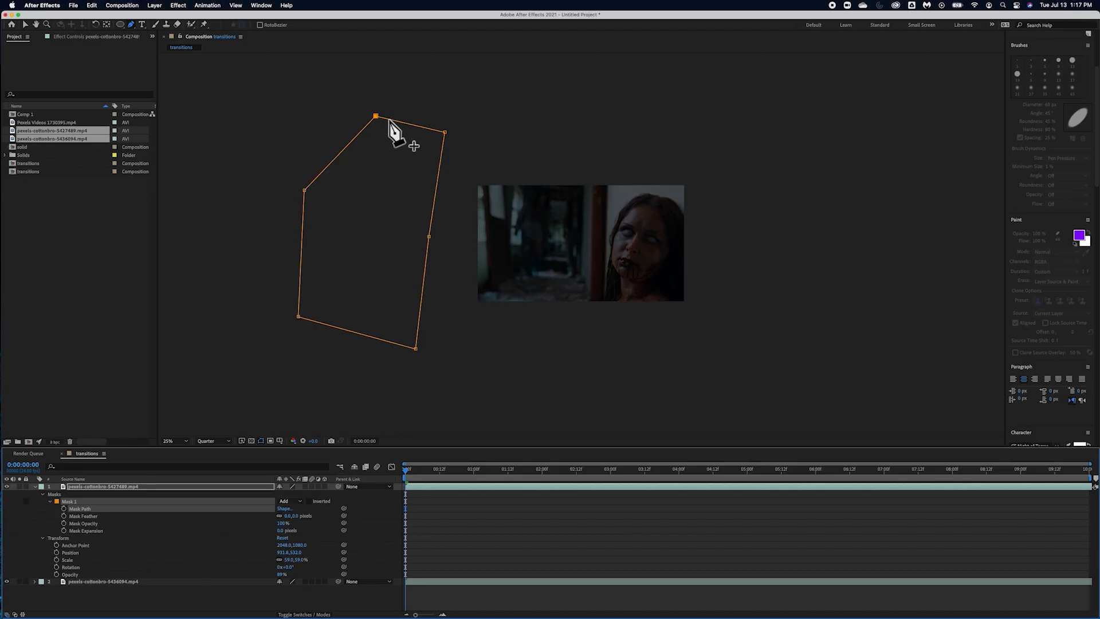
- Round all six corner points of the mask into smooth curves with the Convert Vertex tool
{"action": "left_click_drag", "start_coordinate": [133, 27], "coordinate": [185, 51]}
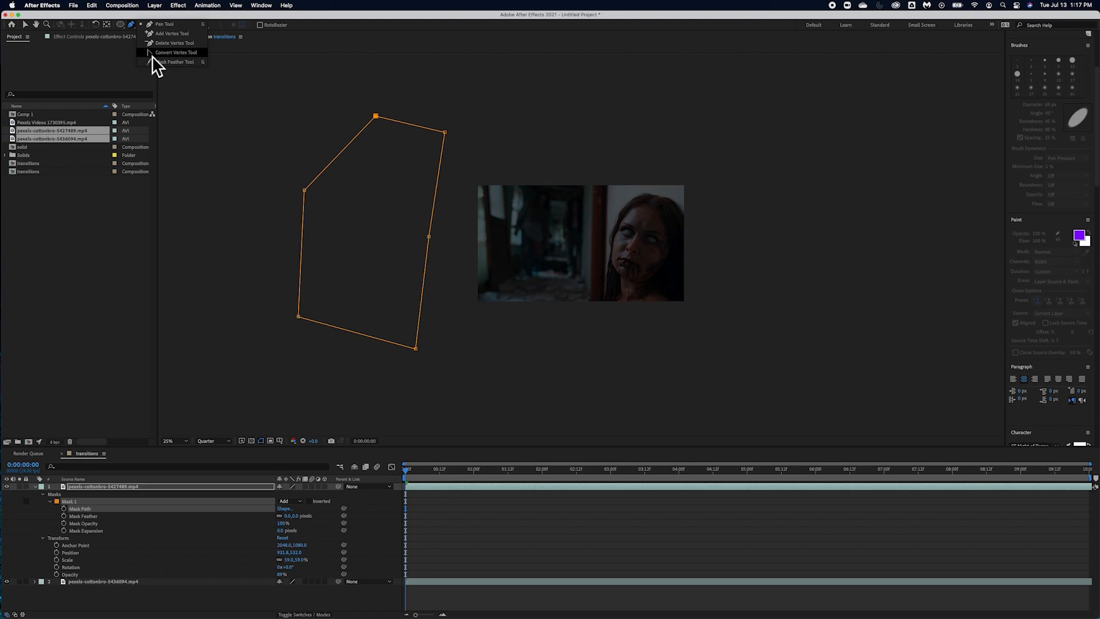
{"action": "left_click_drag", "start_coordinate": [168, 55], "coordinate": [169, 56]}
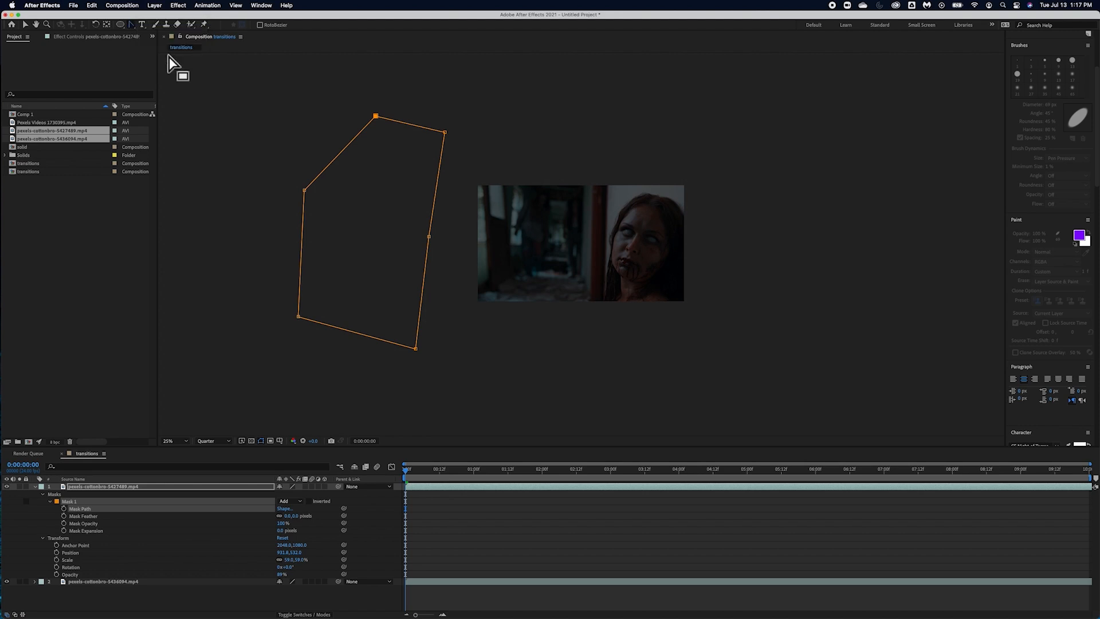
{"action": "left_click_drag", "start_coordinate": [376, 116], "coordinate": [397, 108]}
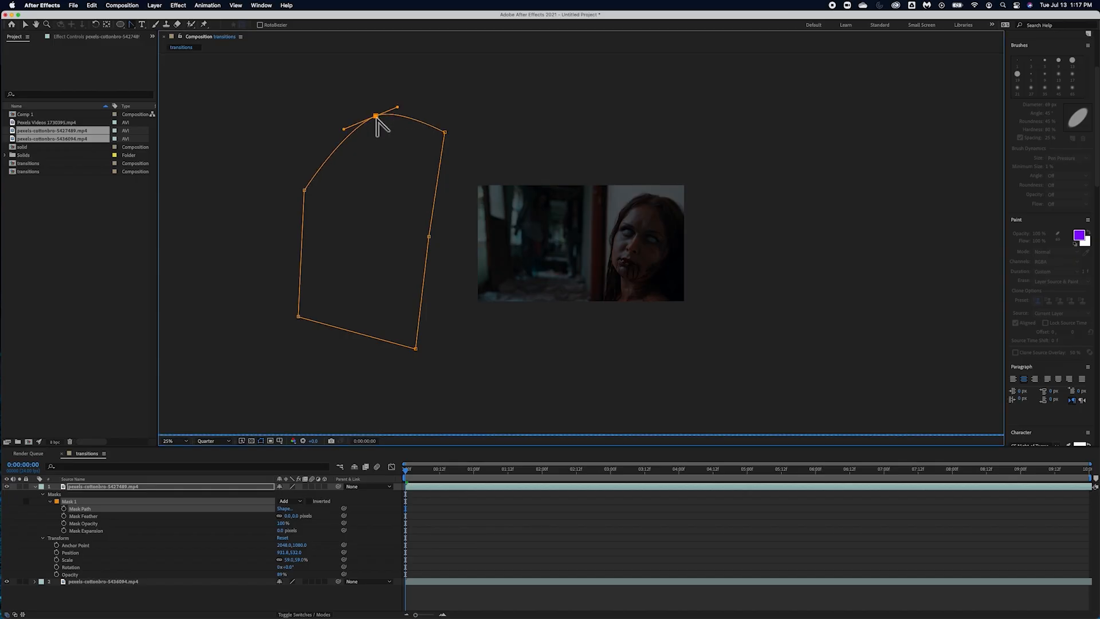
{"action": "left_click_drag", "start_coordinate": [304, 190], "coordinate": [289, 230]}
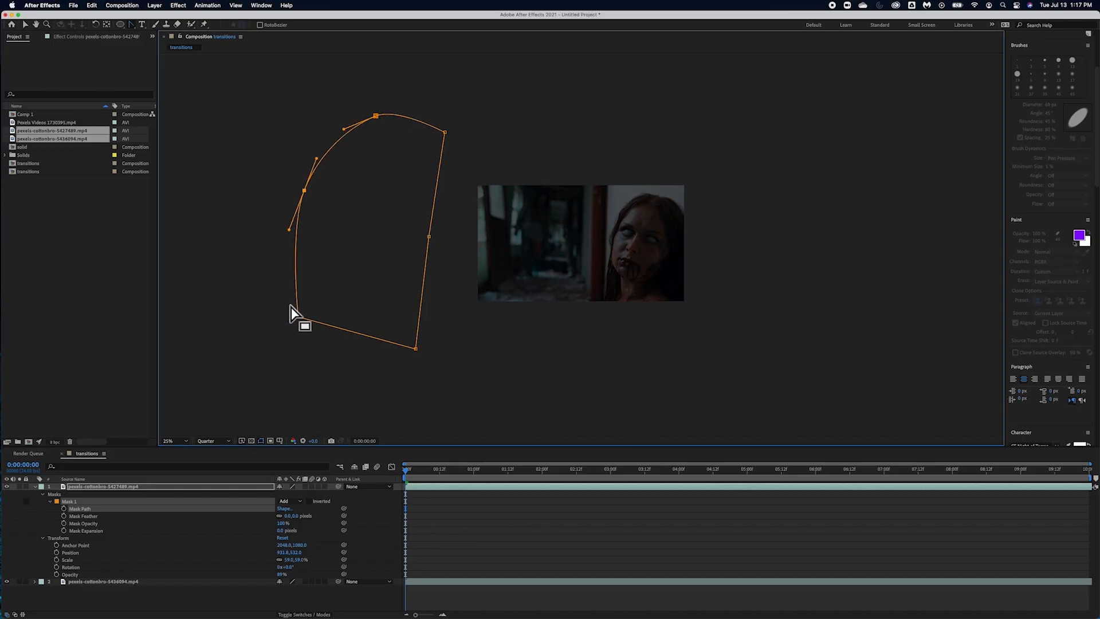
{"action": "left_click_drag", "start_coordinate": [298, 316], "coordinate": [321, 349]}
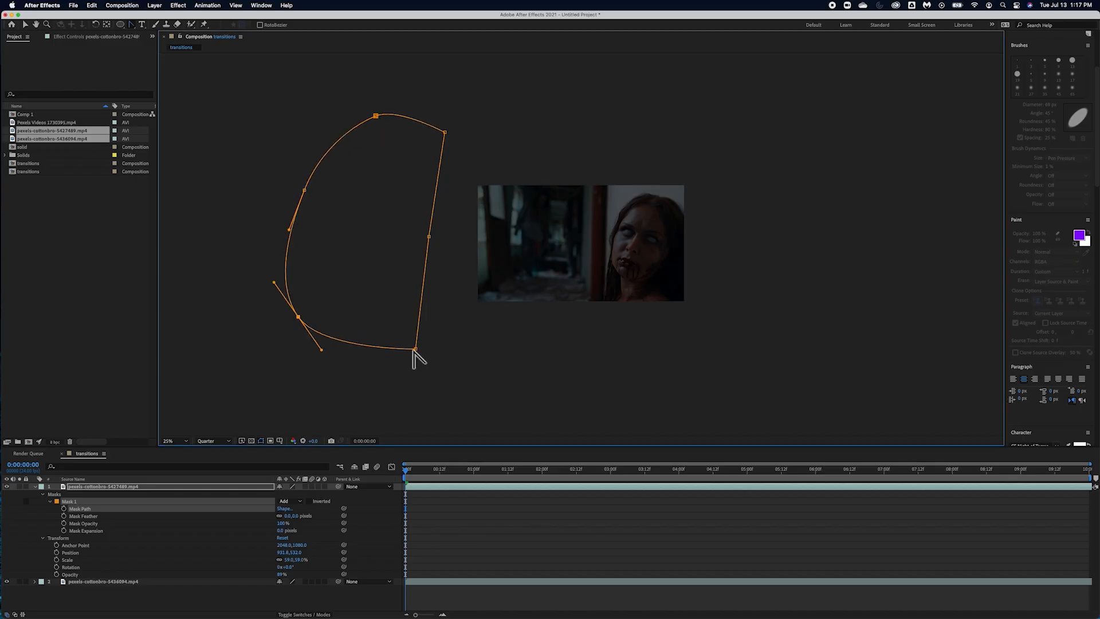
{"action": "left_click", "coordinate": [415, 349]}
{"action": "left_click", "coordinate": [428, 236]}
{"action": "left_click", "coordinate": [444, 132]}
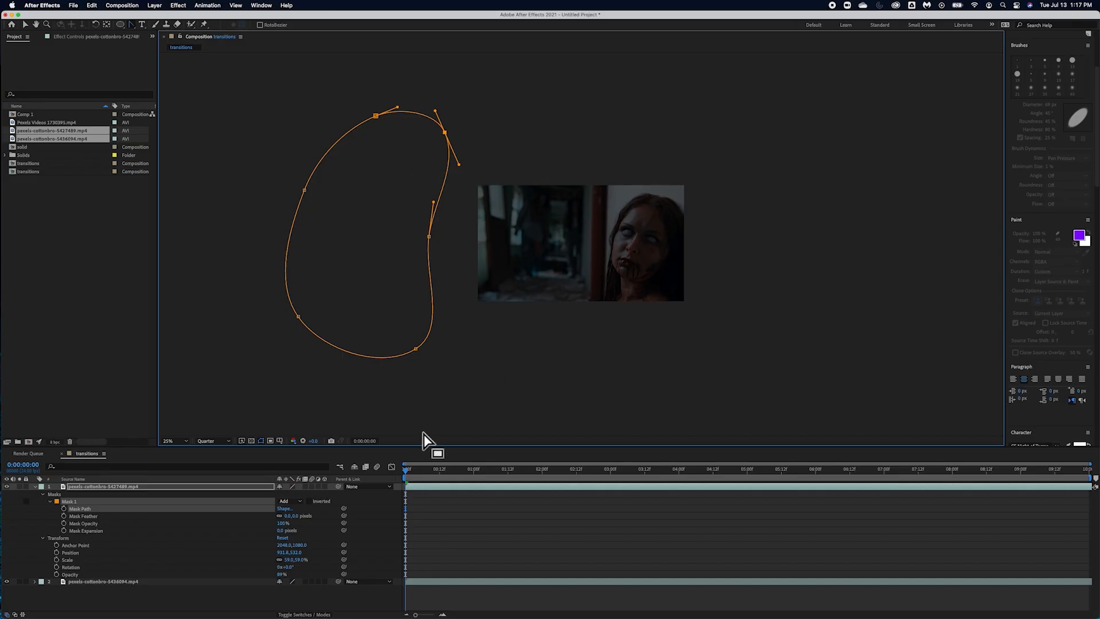
{"action": "mouse_move", "coordinate": [407, 472]}
{"action": "left_mouse_down"}
{"action": "mouse_move", "coordinate": [677, 469]}
{"action": "mouse_move", "coordinate": [546, 450]}
{"action": "mouse_move", "coordinate": [416, 448]}
{"action": "mouse_move", "coordinate": [611, 443]}
{"action": "mouse_move", "coordinate": [401, 461]}
{"action": "left_mouse_up"}
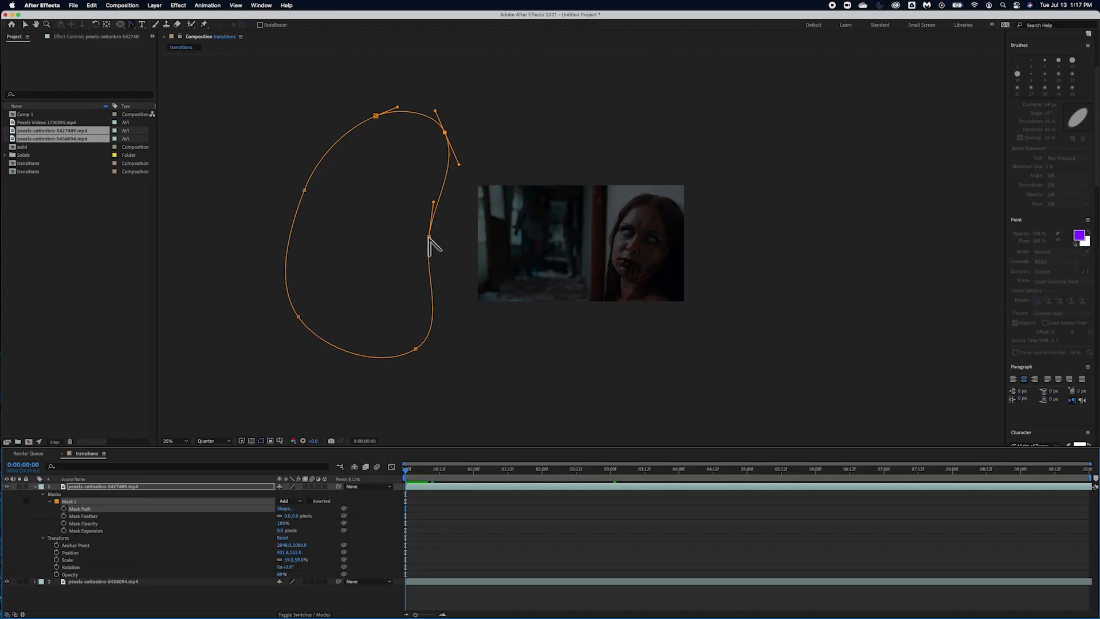
- Move the middle point of the mask's right edge slightly up and outward with the Selection tool to flatten the inward curve
{"action": "left_click", "coordinate": [27, 26]}
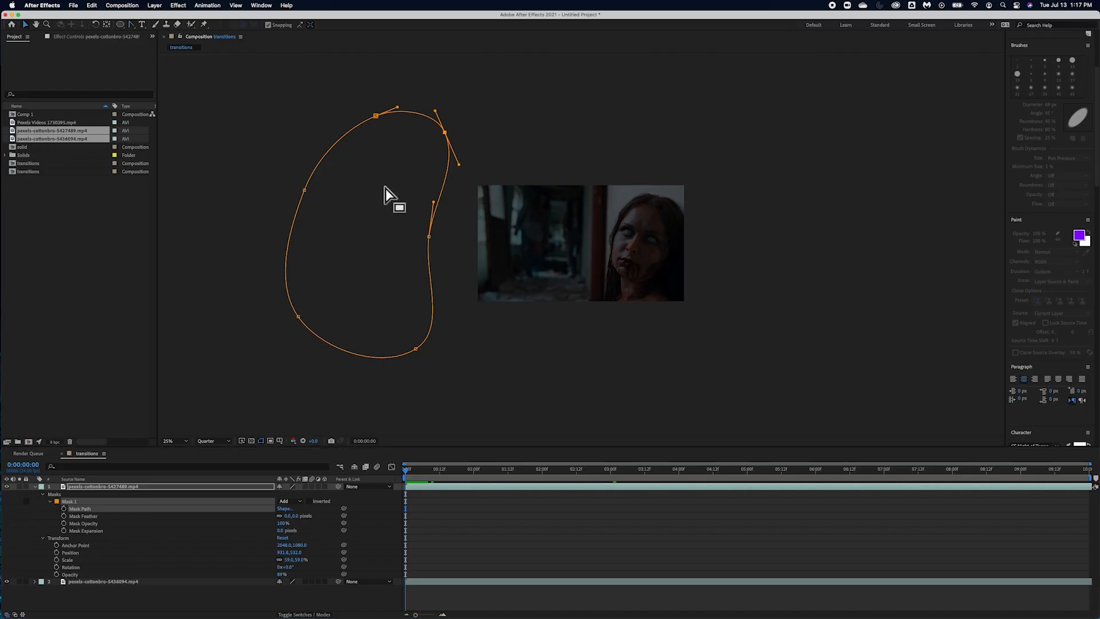
{"action": "left_click", "coordinate": [429, 237]}
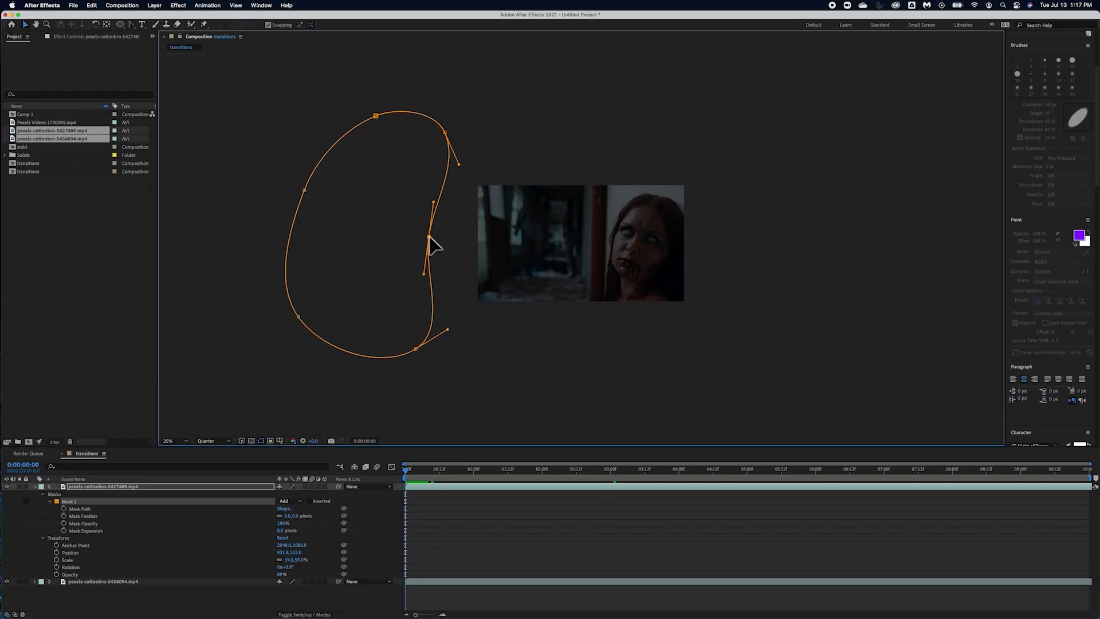
{"action": "mouse_move", "coordinate": [429, 236]}
{"action": "left_mouse_down"}
{"action": "mouse_move", "coordinate": [716, 258]}
{"action": "mouse_move", "coordinate": [580, 225]}
{"action": "mouse_move", "coordinate": [410, 239]}
{"action": "mouse_move", "coordinate": [704, 214]}
{"action": "mouse_move", "coordinate": [463, 197]}
{"action": "mouse_move", "coordinate": [434, 210]}
{"action": "mouse_move", "coordinate": [437, 227]}
{"action": "left_mouse_up"}
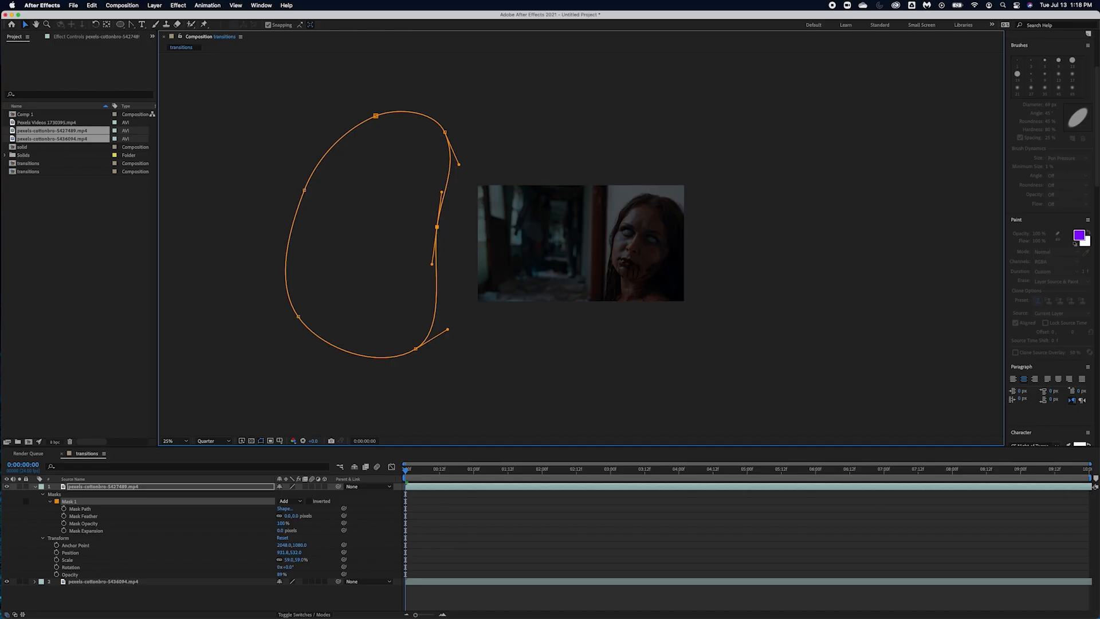
{"action": "mouse_move", "coordinate": [408, 470]}
{"action": "left_mouse_down"}
{"action": "mouse_move", "coordinate": [550, 483]}
{"action": "mouse_move", "coordinate": [402, 483]}
{"action": "left_mouse_up"}
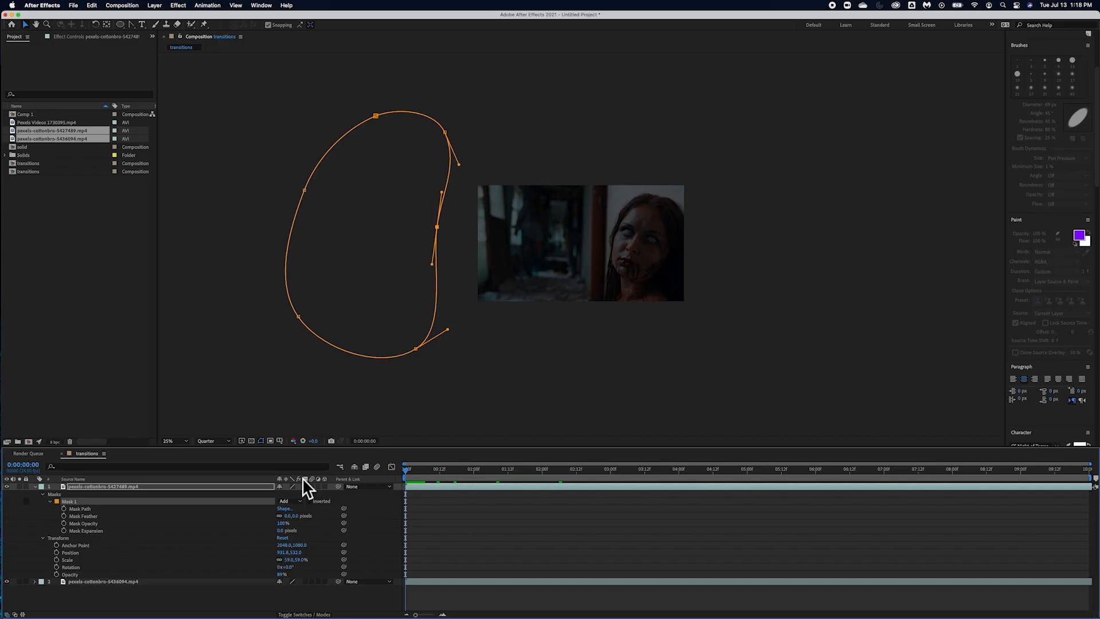
- Invert the upper clip's Mask 1 and select its Mask Path
{"action": "left_click", "coordinate": [312, 506]}
{"action": "left_click", "coordinate": [310, 502]}
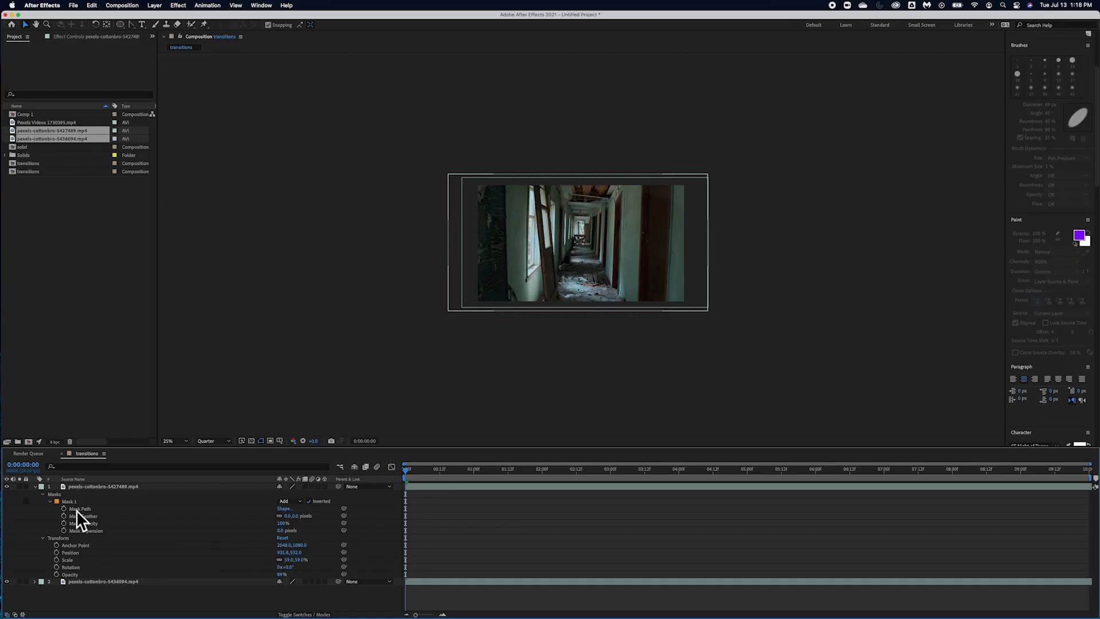
{"action": "left_click", "coordinate": [94, 511]}
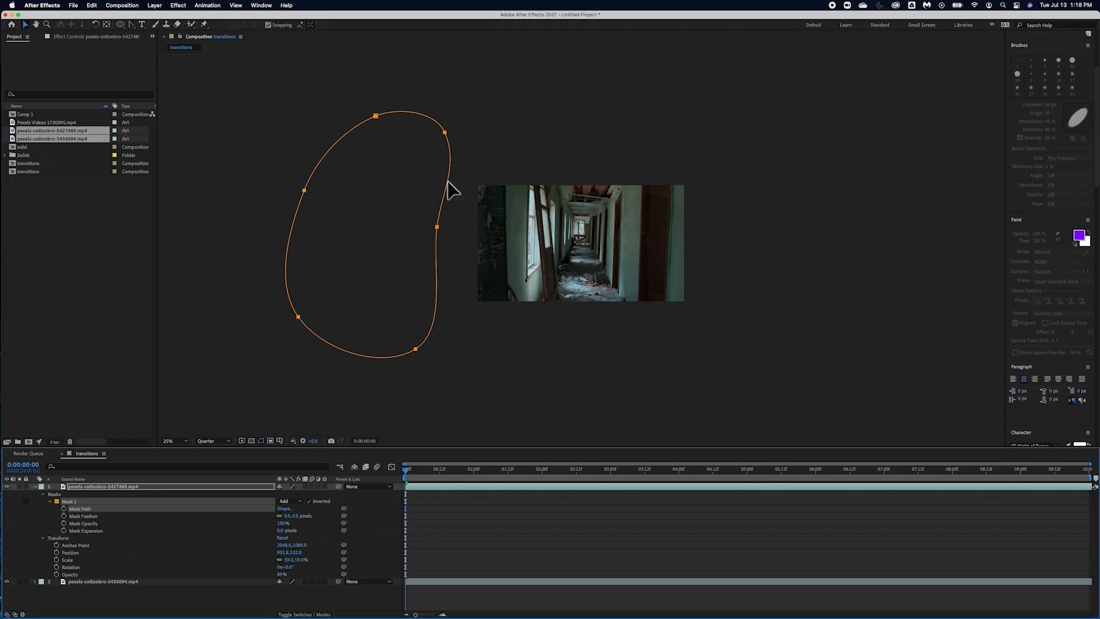
- Fine-tune the mask outline by slightly reshaping its inward right curve, its top curve and its left edge
{"action": "left_click", "coordinate": [425, 252]}
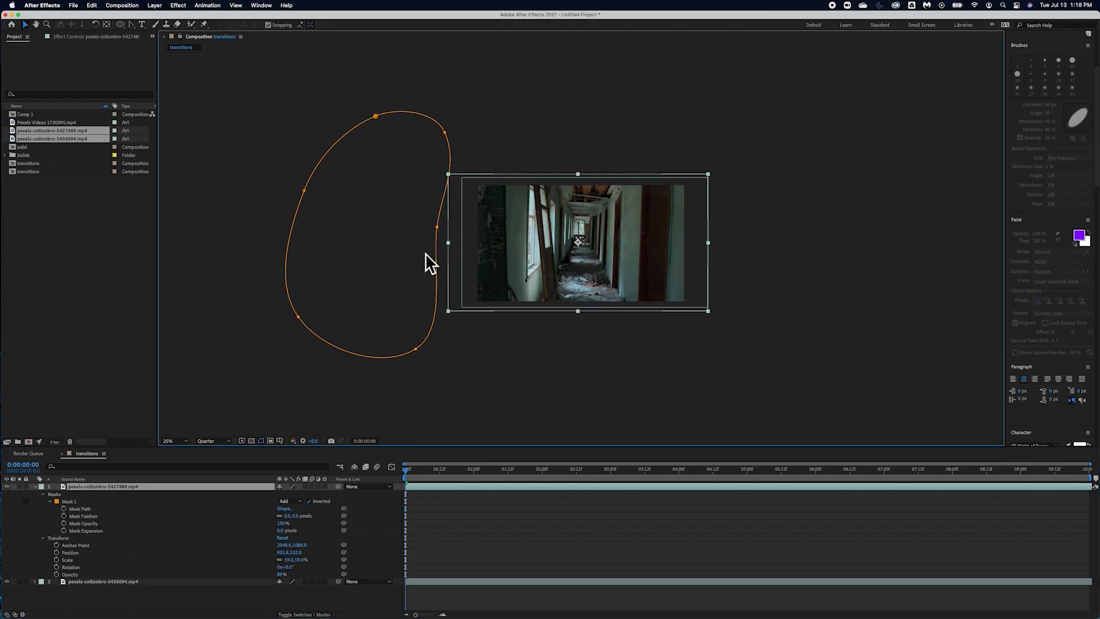
{"action": "mouse_move", "coordinate": [438, 261]}
{"action": "left_mouse_down"}
{"action": "mouse_move", "coordinate": [458, 255]}
{"action": "mouse_move", "coordinate": [438, 259]}
{"action": "left_mouse_up"}
{"action": "mouse_move", "coordinate": [405, 110]}
{"action": "left_mouse_down"}
{"action": "mouse_move", "coordinate": [427, 107]}
{"action": "mouse_move", "coordinate": [408, 116]}
{"action": "left_mouse_up"}
{"action": "left_click", "coordinate": [301, 235]}
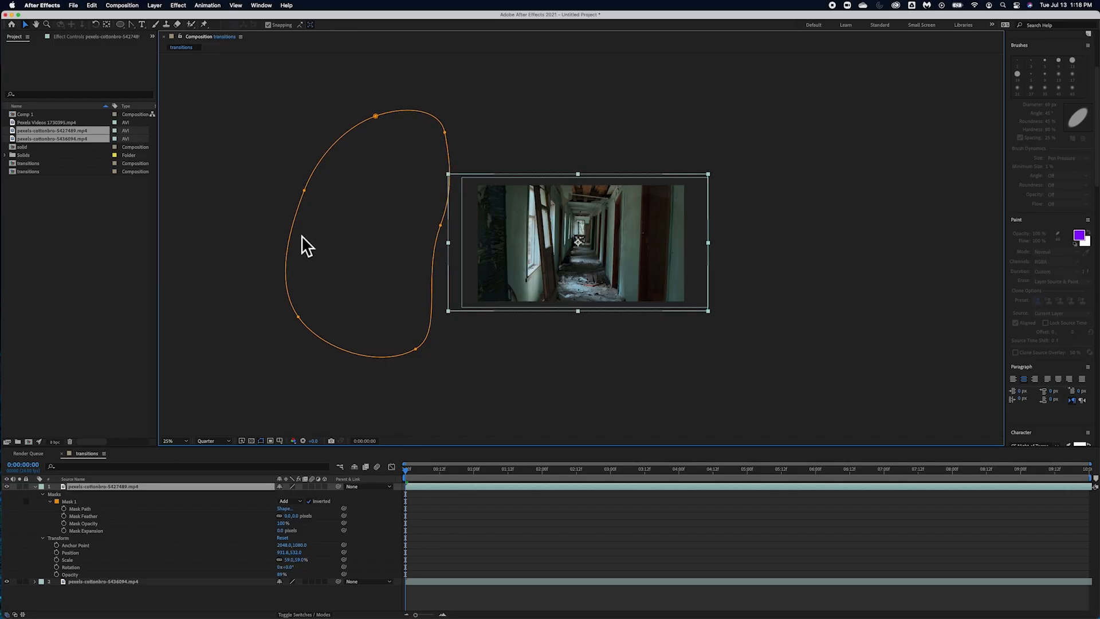
{"action": "mouse_move", "coordinate": [293, 242]}
{"action": "left_mouse_down"}
{"action": "mouse_move", "coordinate": [309, 240]}
{"action": "mouse_move", "coordinate": [290, 235]}
{"action": "left_mouse_up"}
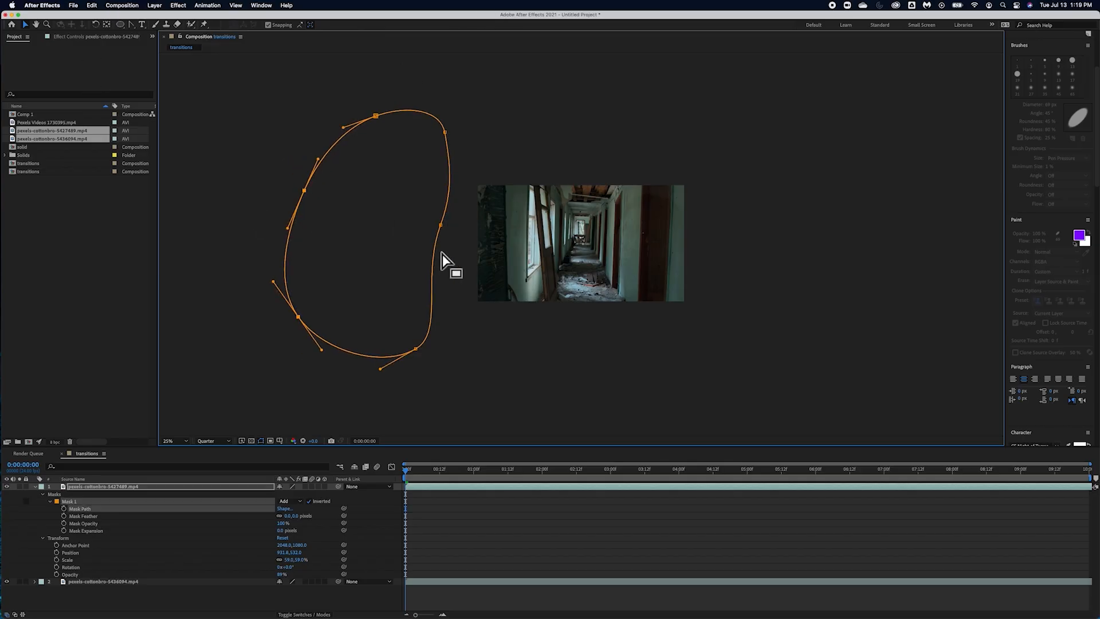
- Select the whole mask path and shift it horizontally to the right until it overlaps the left part of the composition frame
{"action": "left_click", "coordinate": [155, 514]}
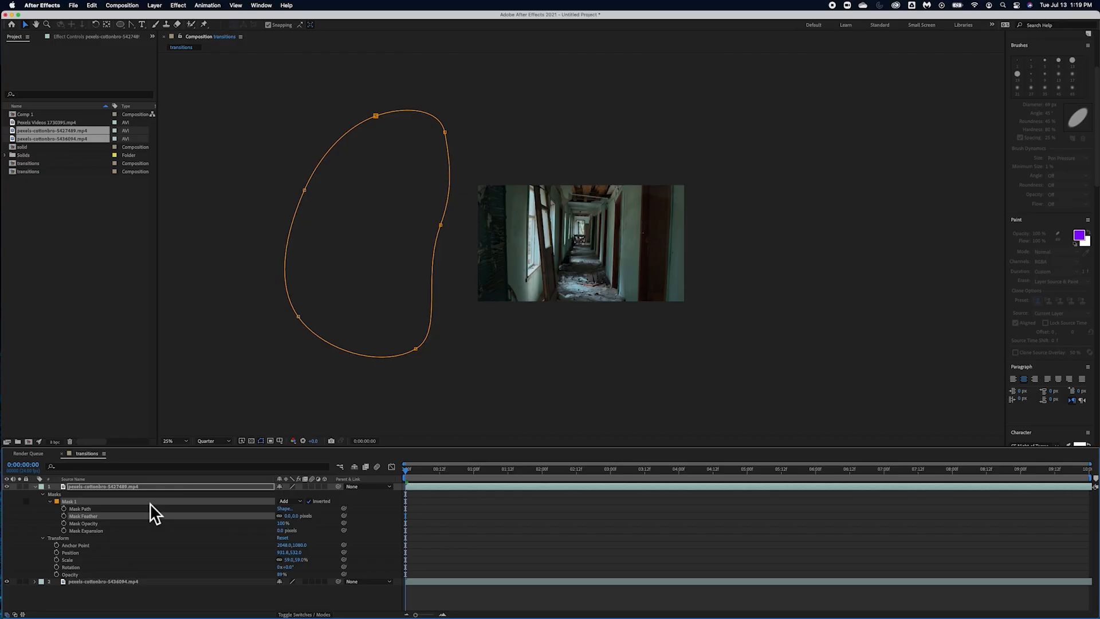
{"action": "left_click", "coordinate": [85, 510]}
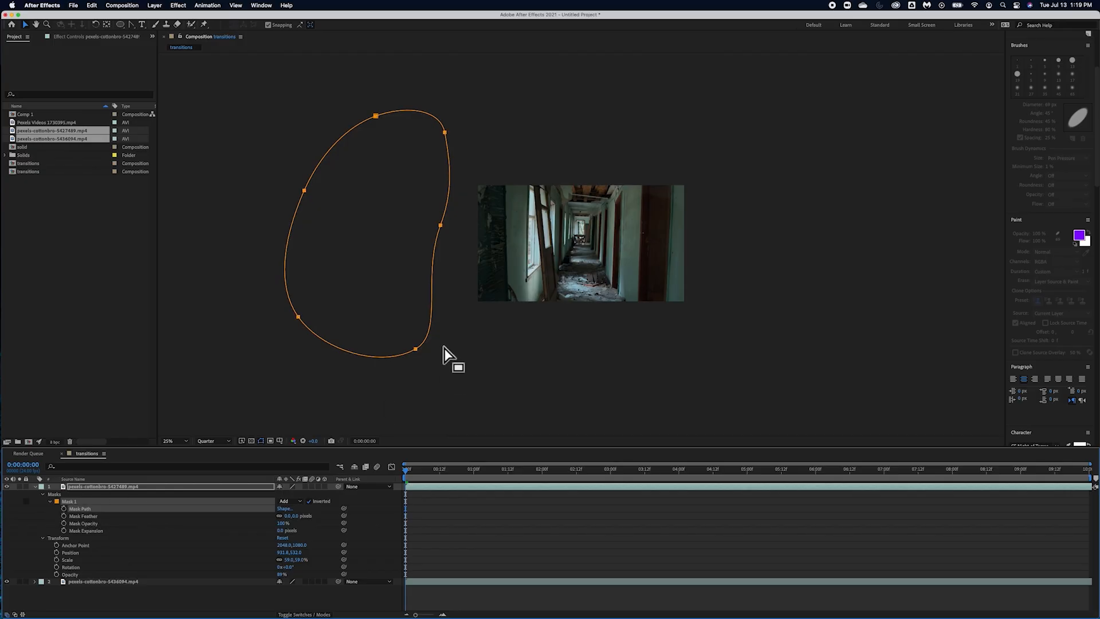
{"action": "key", "text": "shift+Right"}
{"action": "key", "text": "shift+Right"}
{"action": "key", "text": "shift+Right"}
{"action": "key", "text": "shift+Right"}
{"action": "key", "text": "shift+Right"}
{"action": "key", "text": "shift+Right"}
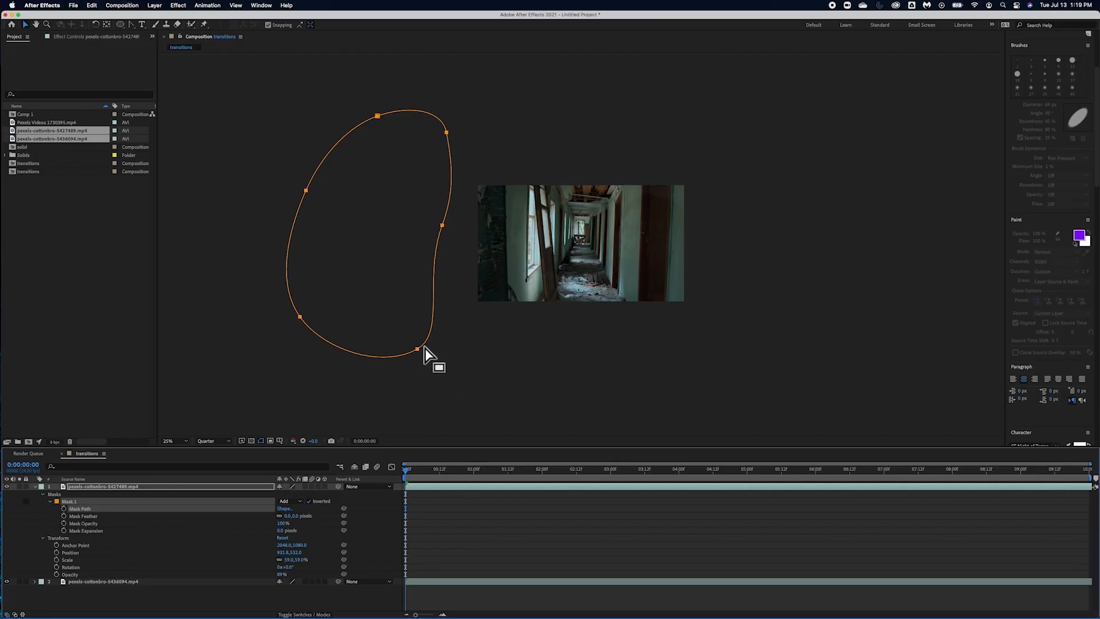
{"action": "key", "text": "shift+Right"}
{"action": "key", "text": "shift+Right"}
{"action": "key", "text": "shift+Right"}
{"action": "key", "text": "shift+Right"}
{"action": "key", "text": "shift+Right"}
{"action": "key", "text": "shift+Right"}
{"action": "key", "text": "shift+Right"}
{"action": "key", "text": "shift+Right"}
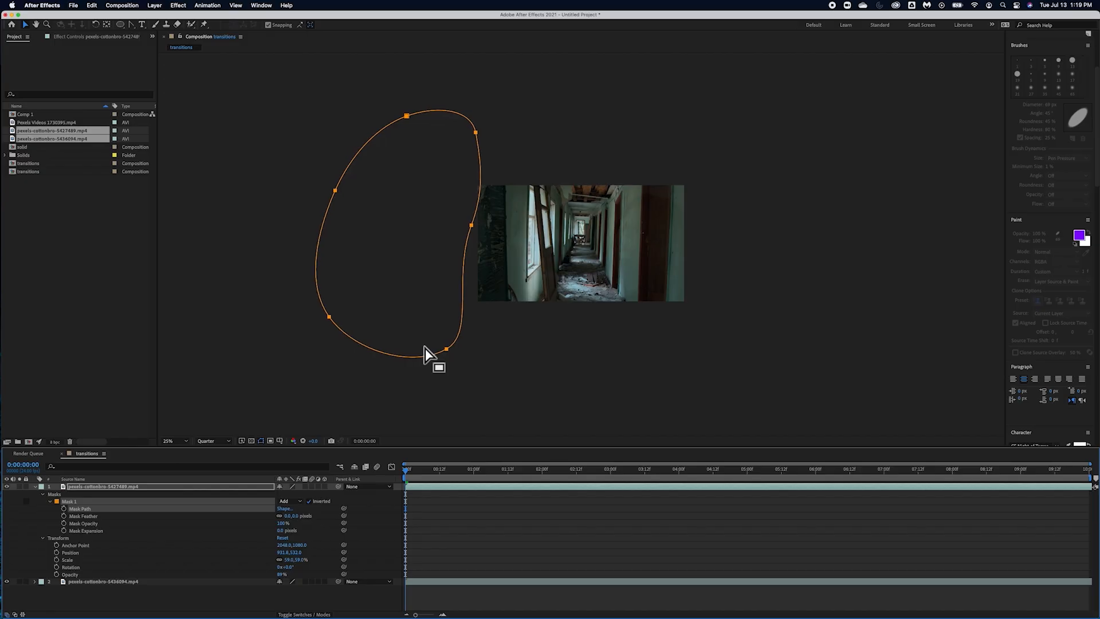
{"action": "key", "text": "shift+Right"}
{"action": "key", "text": "shift+Right"}
{"action": "key", "text": "shift+Right"}
{"action": "key", "text": "shift+Right"}
{"action": "key", "text": "shift+Right"}
{"action": "key", "text": "shift+Right"}
{"action": "key", "text": "shift+Right"}
{"action": "key", "text": "shift+Right"}
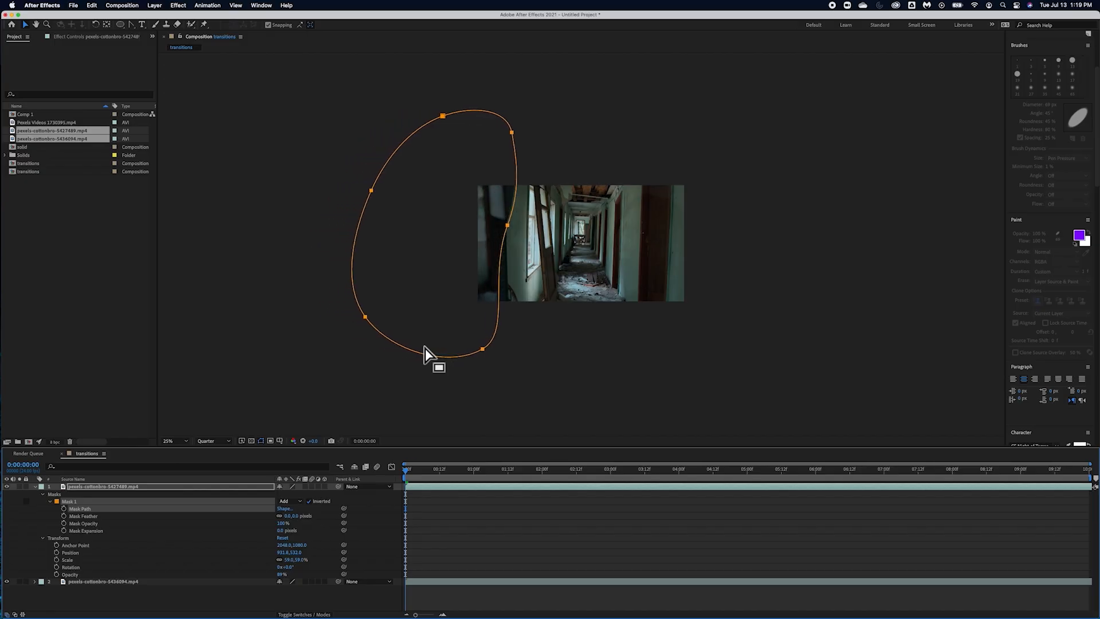
{"action": "key", "text": "shift+Right"}
{"action": "key", "text": "shift+Right"}
{"action": "key", "text": "shift+Right"}
{"action": "key", "text": "shift+Right"}
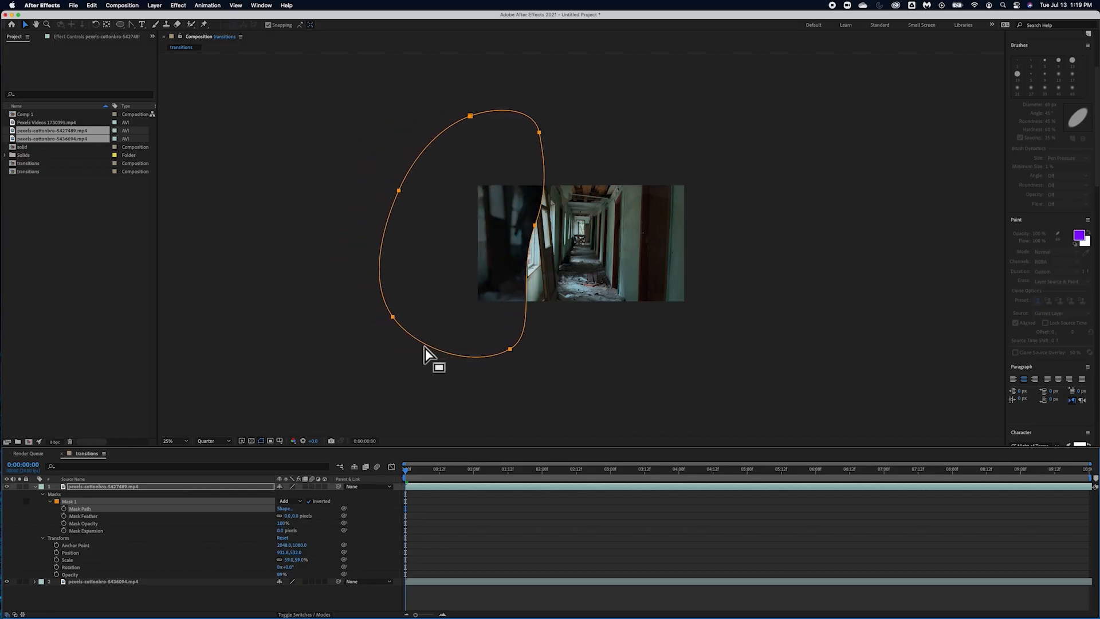
- Shift the whole mask path back left until its right edge sits just outside the composition frame
{"action": "key", "text": "shift+Left"}
{"action": "key", "text": "shift+Left"}
{"action": "key", "text": "shift+Left"}
{"action": "key", "text": "shift+Left"}
{"action": "key", "text": "shift+Left"}
{"action": "key", "text": "shift+Left"}
{"action": "key", "text": "shift+Left"}
{"action": "key", "text": "shift+Left"}
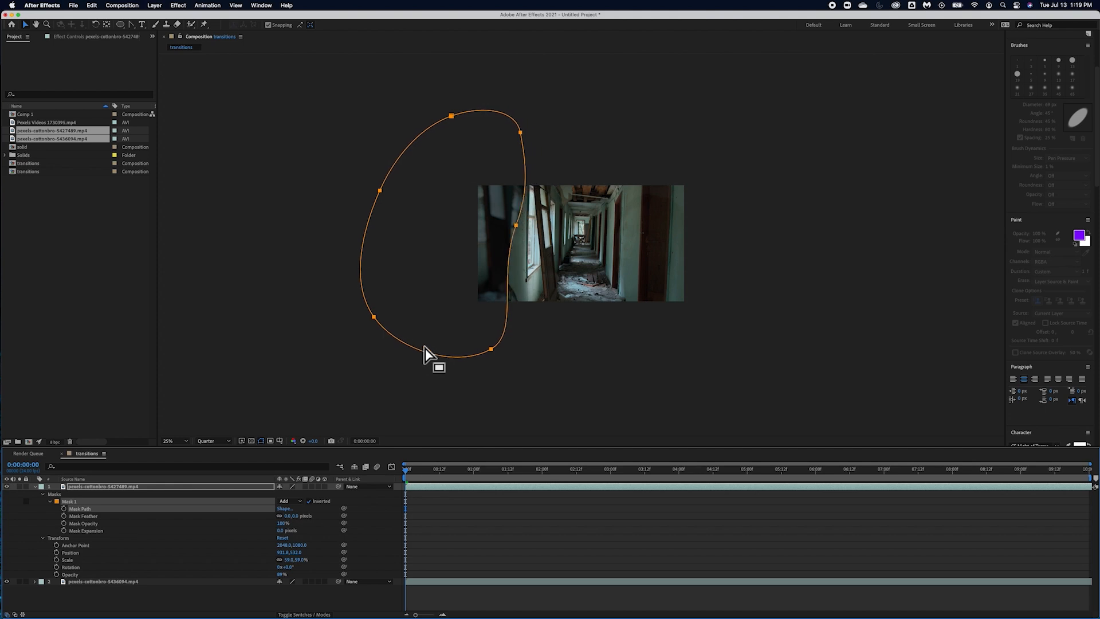
{"action": "key", "text": "shift+Left"}
{"action": "key", "text": "shift+Left"}
{"action": "key", "text": "shift+Left"}
{"action": "key", "text": "shift+Left"}
{"action": "key", "text": "shift+Left"}
{"action": "key", "text": "shift+Left"}
{"action": "key", "text": "shift+Left"}
{"action": "key", "text": "shift+Left"}
{"action": "key", "text": "shift+Left"}
{"action": "key", "text": "shift+Left"}
{"action": "key", "text": "shift+Left"}
{"action": "key", "text": "shift+Left"}
{"action": "key", "text": "shift+Left"}
{"action": "key", "text": "shift+Left"}
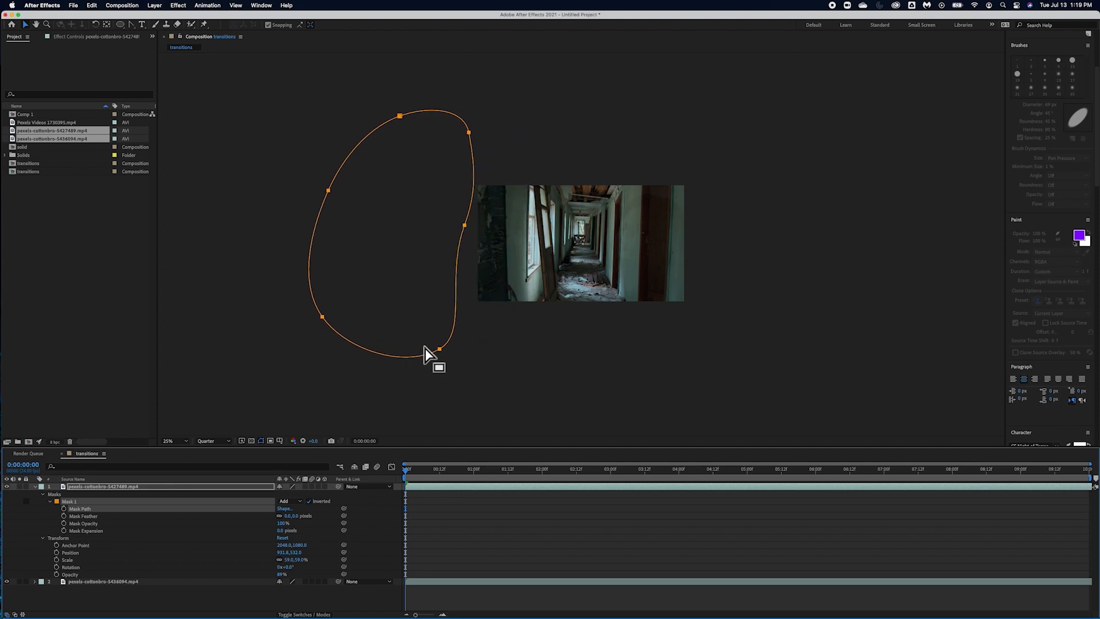
{"action": "key", "text": "shift+Right"}
{"action": "key", "text": "shift+Right"}
{"action": "key", "text": "Right"}
{"action": "key", "text": "Right"}
{"action": "key", "text": "Right"}
{"action": "key", "text": "Right"}
{"action": "key", "text": "Right"}
{"action": "key", "text": "Right"}
{"action": "key", "text": "Right"}
{"action": "key", "text": "Right"}
{"action": "key", "text": "Right"}
{"action": "key", "text": "Right"}
{"action": "key", "text": "Right"}
{"action": "key", "text": "Right"}
{"action": "key", "text": "Right"}
{"action": "key", "text": "Right"}
{"action": "key", "text": "Right"}
{"action": "key", "text": "Right"}
{"action": "key", "text": "Left"}
{"action": "key", "text": "Left"}
{"action": "key", "text": "Left"}
{"action": "key", "text": "Left"}
{"action": "key", "text": "Left"}
{"action": "key", "text": "Left"}
{"action": "key", "text": "Left"}
{"action": "key", "text": "Left"}
{"action": "key", "text": "Left"}
{"action": "key", "text": "Left"}
{"action": "key", "text": "Left"}
{"action": "key", "text": "Left"}
{"action": "key", "text": "Left"}
{"action": "key", "text": "Left"}
{"action": "key", "text": "Left"}
{"action": "key", "text": "Left"}
{"action": "key", "text": "Left"}
{"action": "key", "text": "Left"}
{"action": "key", "text": "Left"}
{"action": "key", "text": "Left"}
{"action": "key", "text": "Left"}
{"action": "key", "text": "Left"}
{"action": "key", "text": "Left"}
{"action": "key", "text": "Left"}
{"action": "key", "text": "Left"}
{"action": "key", "text": "Left"}
{"action": "key", "text": "Left"}
{"action": "left_click", "coordinate": [314, 125]}
{"action": "left_click", "coordinate": [376, 144]}
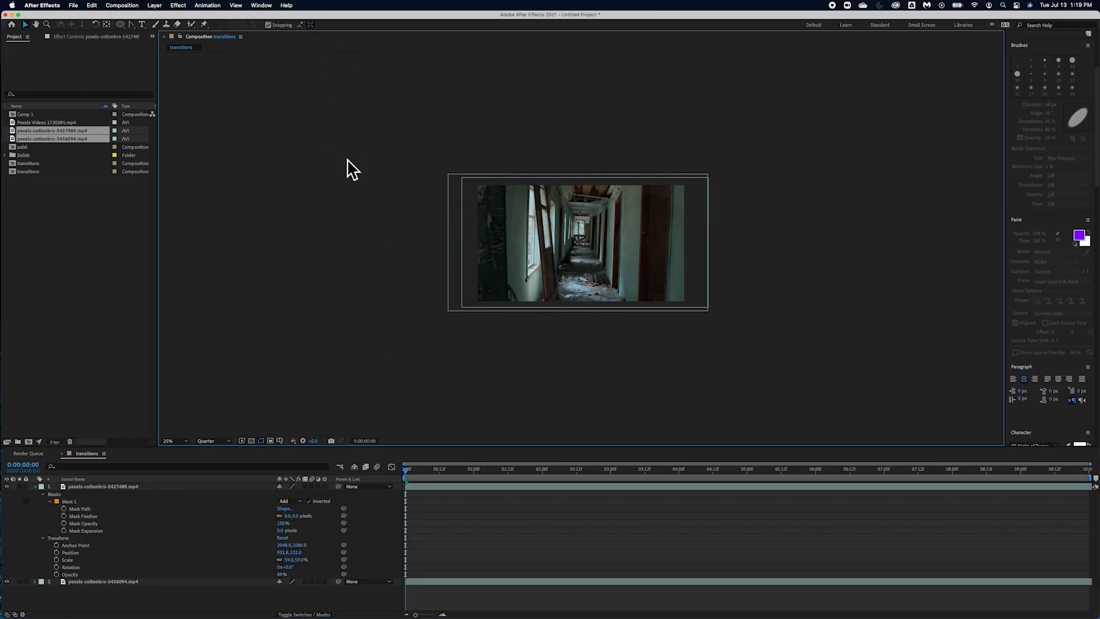
- Select Mask 1 and set a first Mask Path keyframe at 0:00:03:17 with the mask outside the frame
{"action": "left_click", "coordinate": [79, 503]}
{"action": "mouse_move", "coordinate": [107, 481]}
{"action": "left_mouse_down"}
{"action": "mouse_move", "coordinate": [503, 135]}
{"action": "mouse_move", "coordinate": [452, 388]}
{"action": "mouse_move", "coordinate": [572, 328]}
{"action": "mouse_move", "coordinate": [558, 114]}
{"action": "mouse_move", "coordinate": [644, 8]}
{"action": "mouse_move", "coordinate": [35, 435]}
{"action": "mouse_move", "coordinate": [239, 442]}
{"action": "mouse_move", "coordinate": [88, 490]}
{"action": "left_mouse_up"}
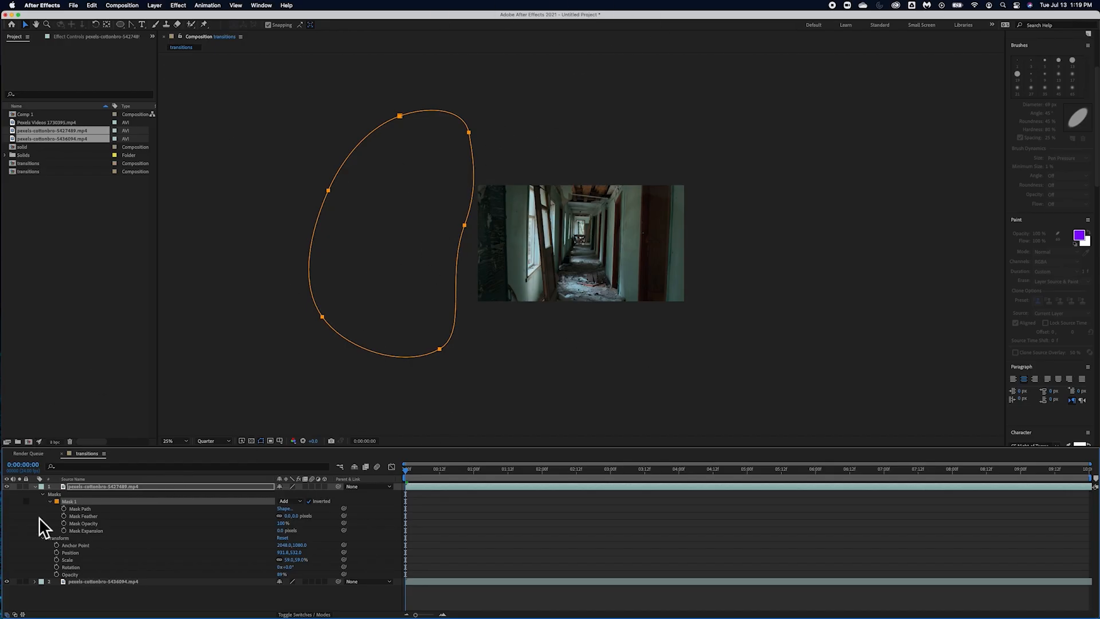
{"action": "left_click_drag", "start_coordinate": [415, 281], "coordinate": [662, 498]}
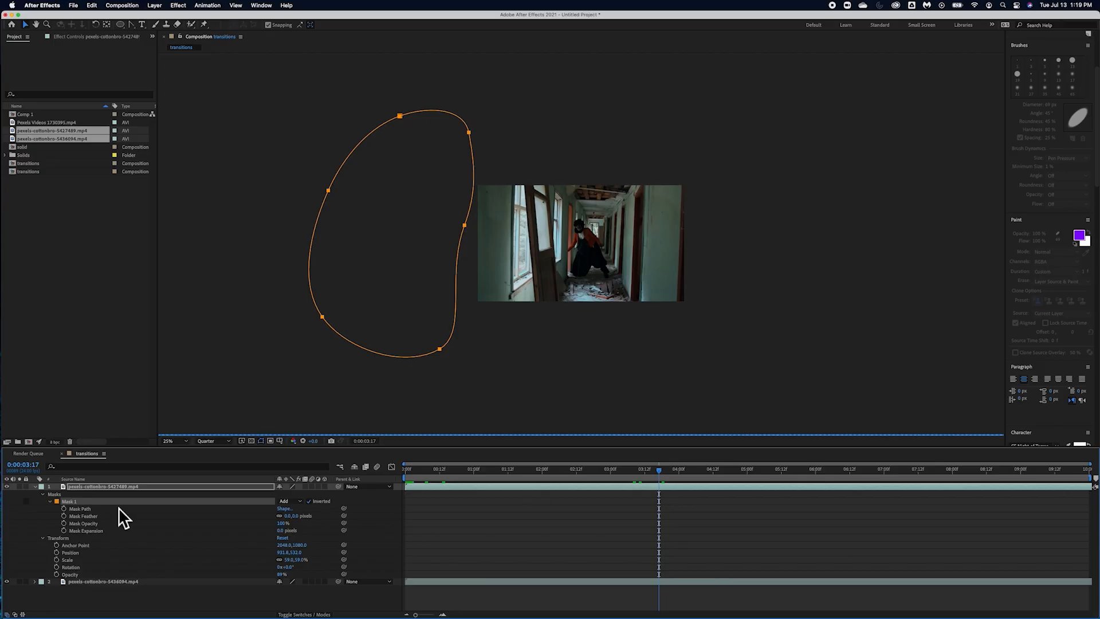
{"action": "left_click", "coordinate": [64, 508]}
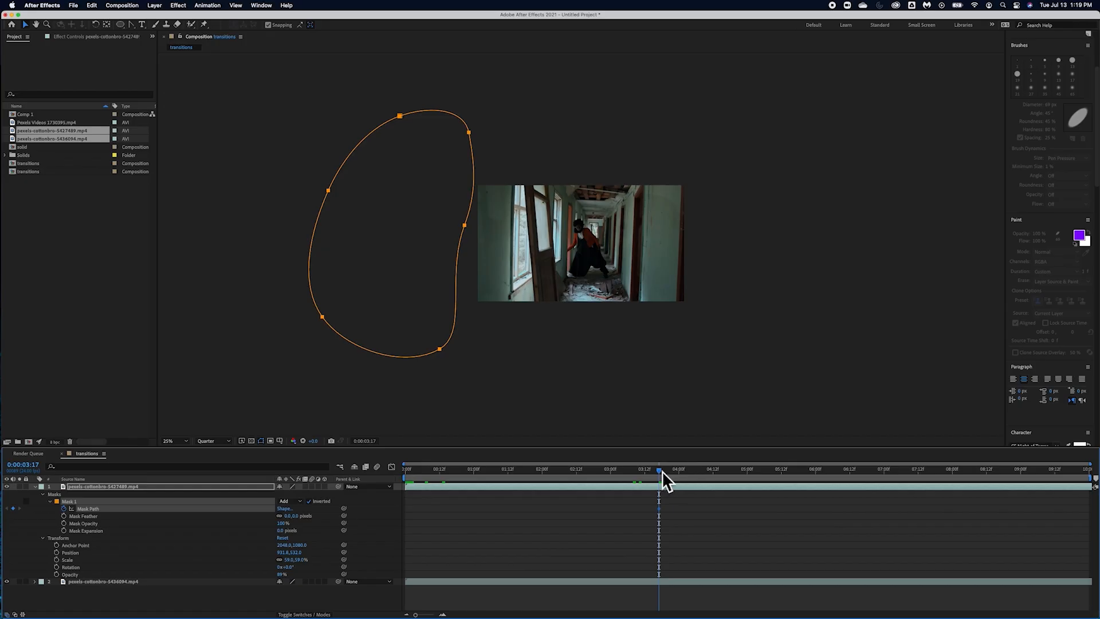
- At 0:00:06:04, move the whole mask slightly up and to the left to create a second Mask Path keyframe
{"action": "left_click_drag", "start_coordinate": [661, 472], "coordinate": [830, 469]}
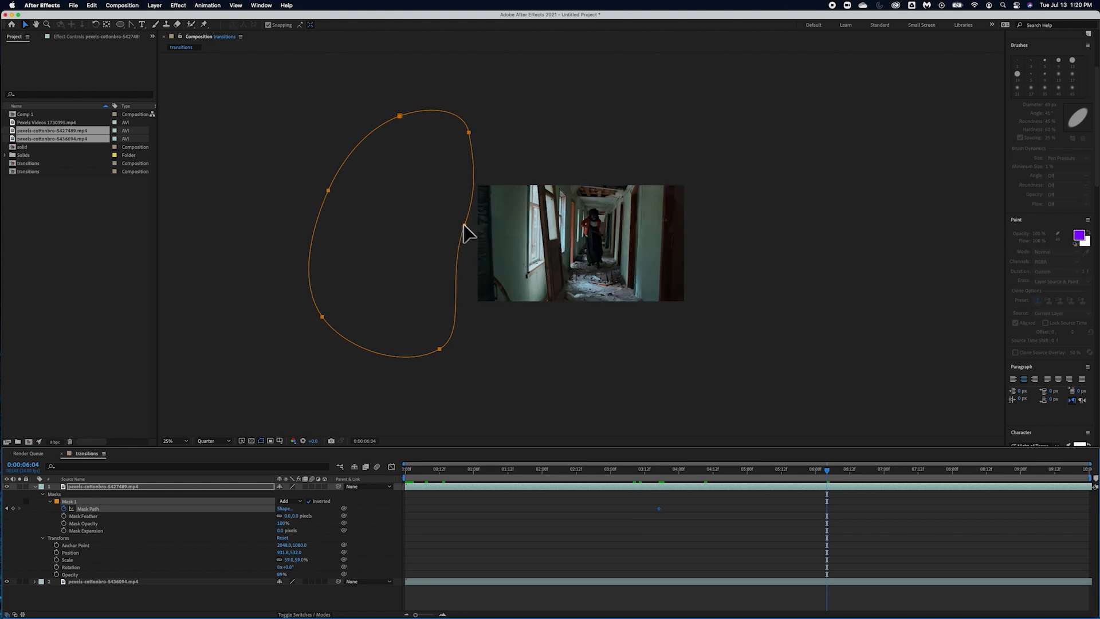
{"action": "mouse_move", "coordinate": [464, 225]}
{"action": "left_mouse_down"}
{"action": "mouse_move", "coordinate": [452, 255]}
{"action": "mouse_move", "coordinate": [464, 197]}
{"action": "mouse_move", "coordinate": [408, 225]}
{"action": "mouse_move", "coordinate": [462, 223]}
{"action": "left_mouse_up"}
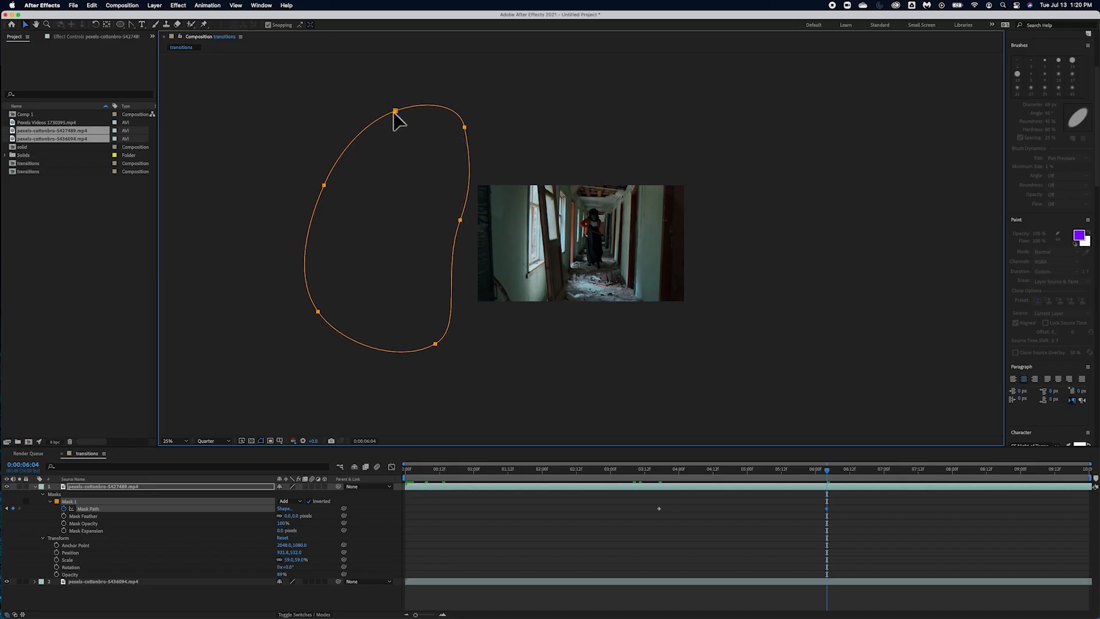
{"action": "mouse_move", "coordinate": [460, 222]}
{"action": "left_mouse_down"}
{"action": "mouse_move", "coordinate": [435, 235]}
{"action": "mouse_move", "coordinate": [458, 215]}
{"action": "mouse_move", "coordinate": [508, 246]}
{"action": "mouse_move", "coordinate": [773, 263]}
{"action": "mouse_move", "coordinate": [675, 239]}
{"action": "mouse_move", "coordinate": [459, 225]}
{"action": "mouse_move", "coordinate": [458, 201]}
{"action": "left_mouse_up"}
- Stretch the mask's middle right-edge point far past the frame's right side and extend the lower point's handle so the mask covers the frame
{"action": "left_click", "coordinate": [442, 233]}
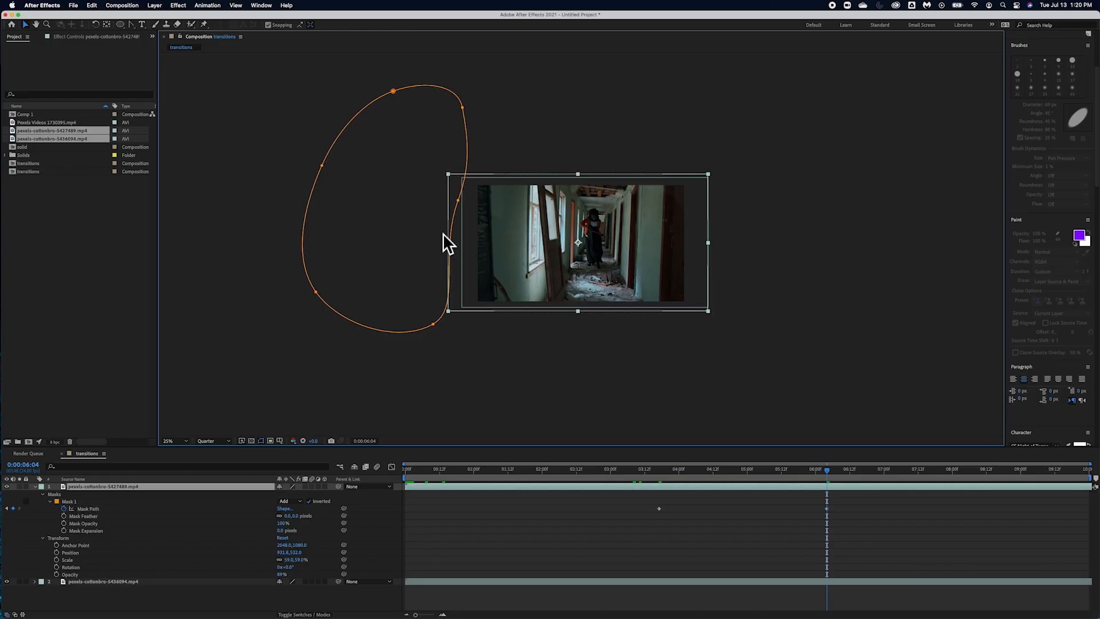
{"action": "left_click", "coordinate": [315, 292]}
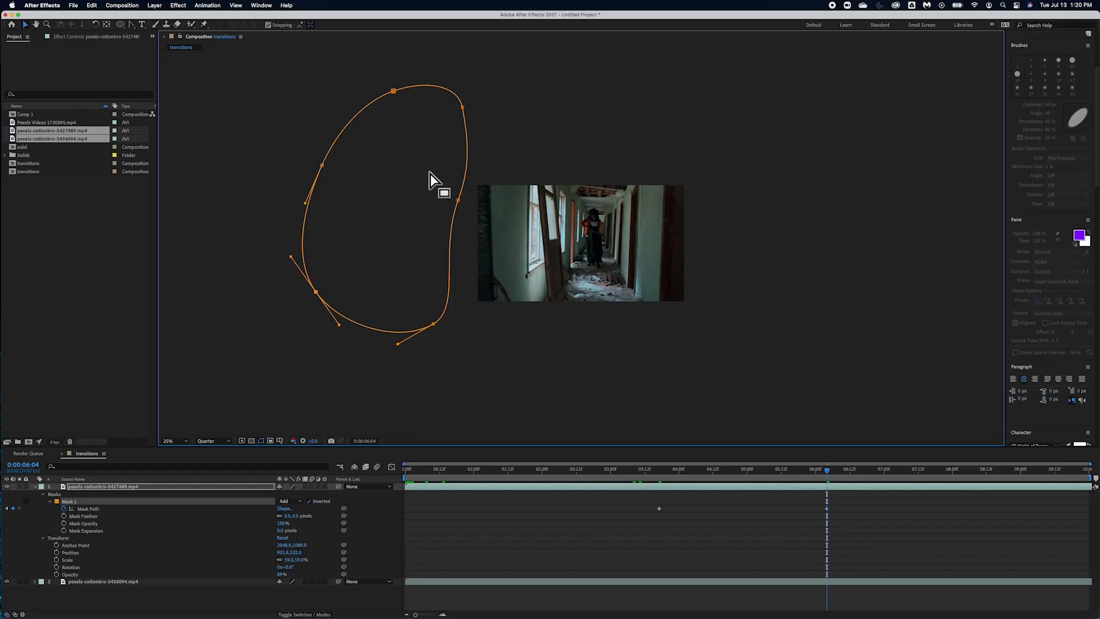
{"action": "left_click_drag", "start_coordinate": [458, 201], "coordinate": [828, 263]}
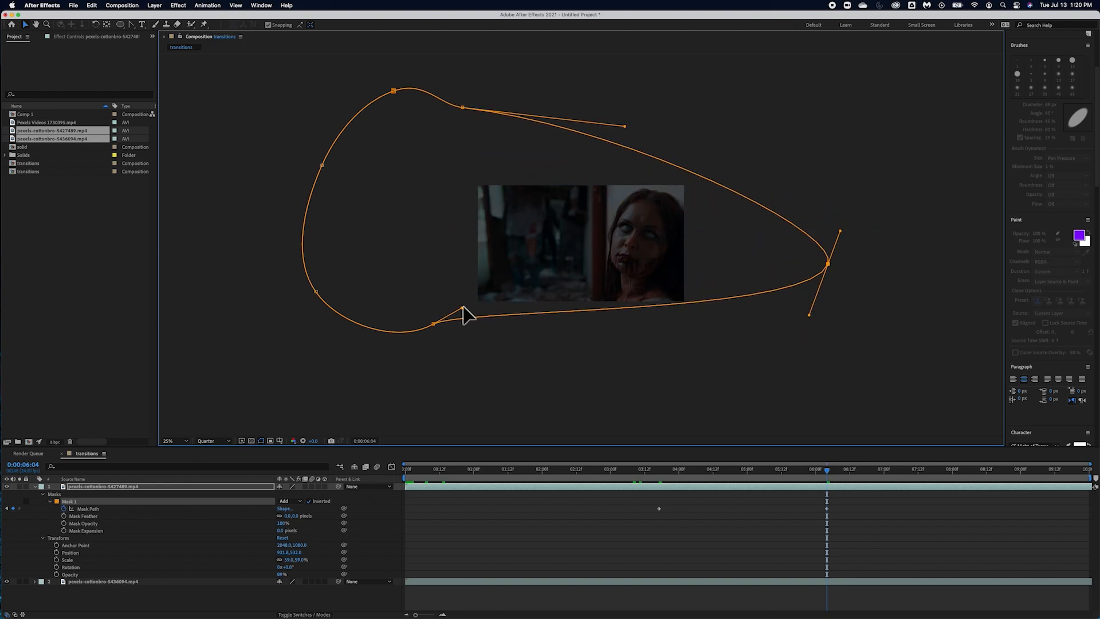
{"action": "left_click_drag", "start_coordinate": [462, 309], "coordinate": [567, 378]}
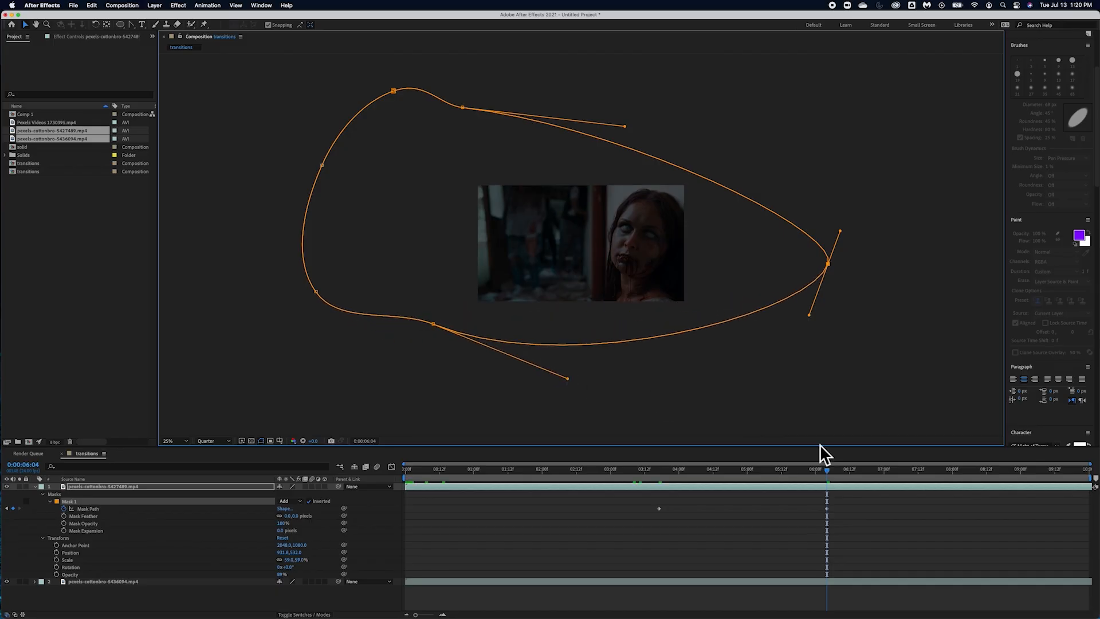
- At 0:00:05:02, add two Pen tool points to the mask, one on the upper right curve and one on the lower right curve
{"action": "left_click_drag", "start_coordinate": [830, 473], "coordinate": [706, 472]}
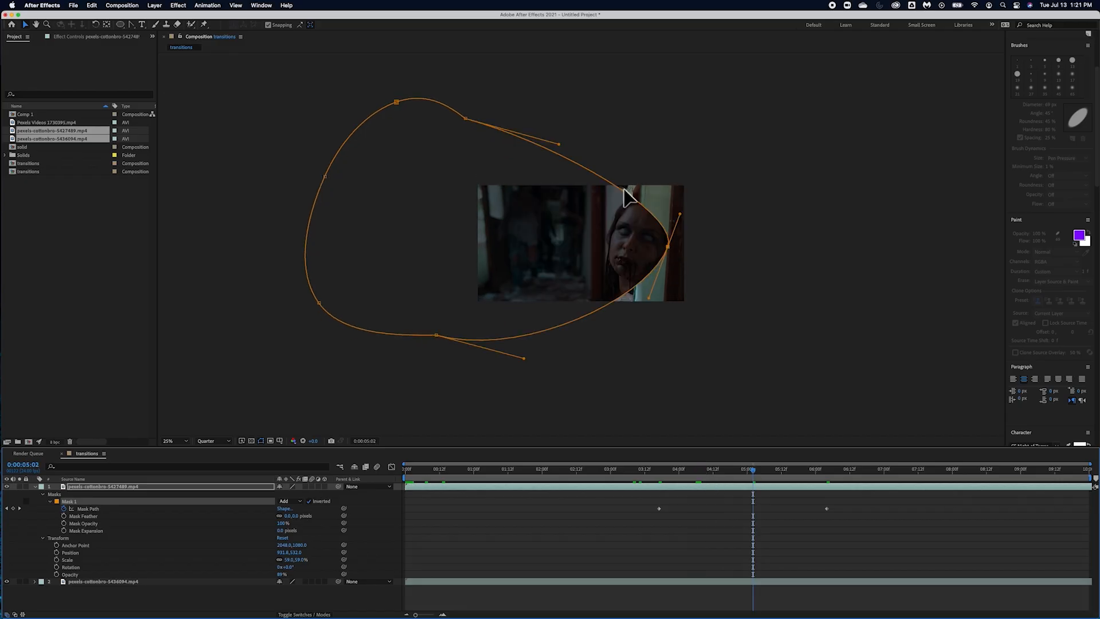
{"action": "left_click_drag", "start_coordinate": [136, 26], "coordinate": [172, 28]}
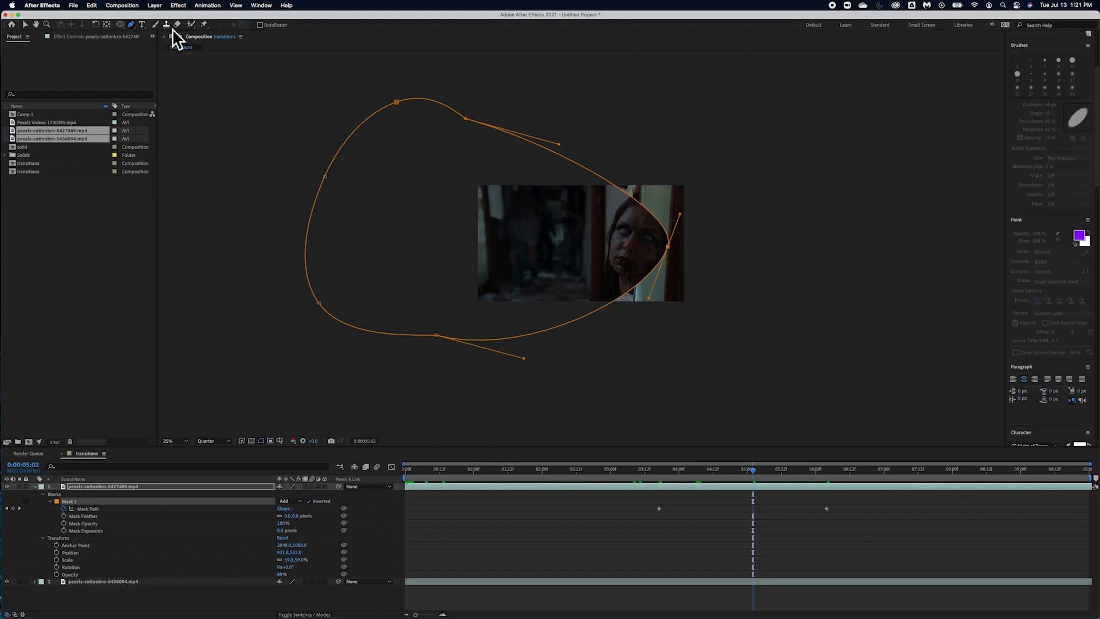
{"action": "left_click", "coordinate": [602, 177]}
{"action": "left_click", "coordinate": [588, 315]}
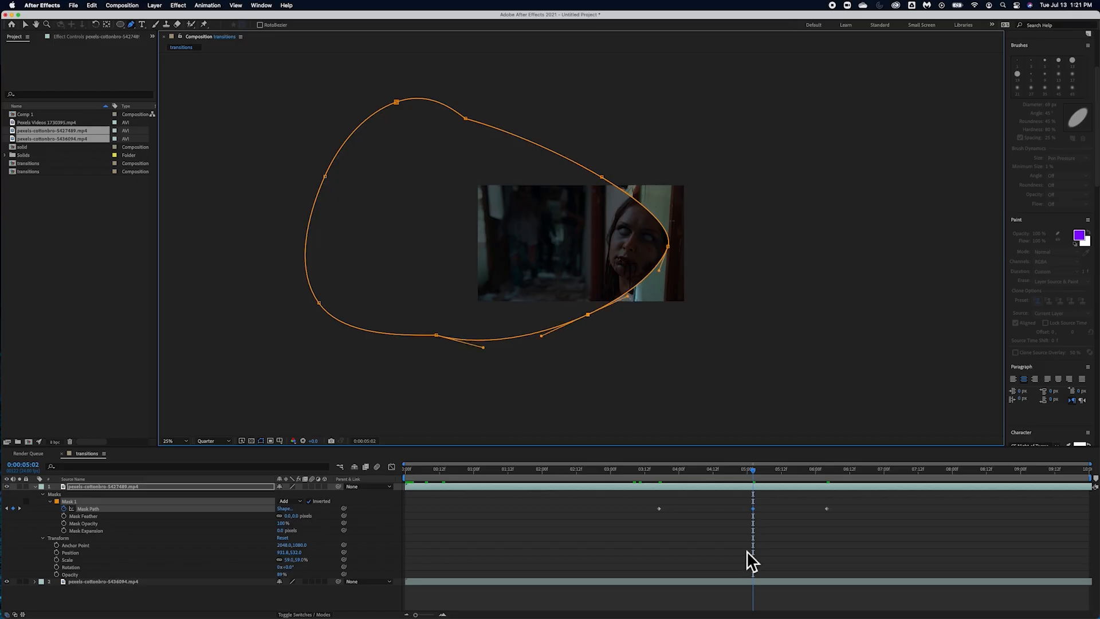
- At 0:00:05:14, pull the mask's lower edge point up into the frame and its rightmost point inward, and scrub through the transition to review it
{"action": "left_click_drag", "start_coordinate": [756, 469], "coordinate": [790, 472]}
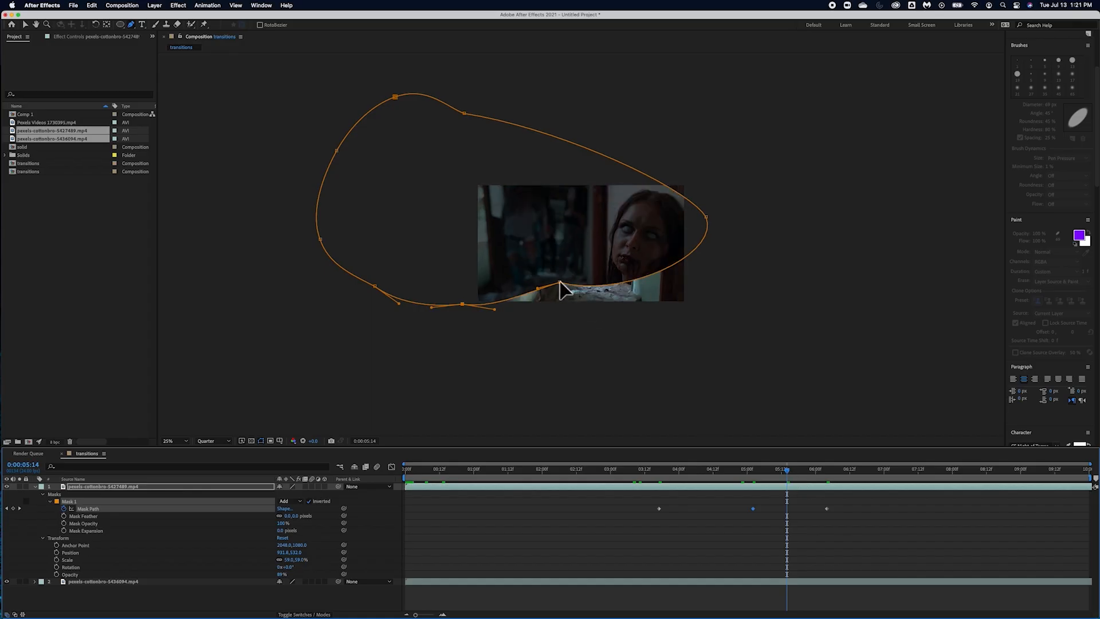
{"action": "left_click_drag", "start_coordinate": [560, 283], "coordinate": [593, 221]}
{"action": "left_click_drag", "start_coordinate": [706, 217], "coordinate": [653, 198]}
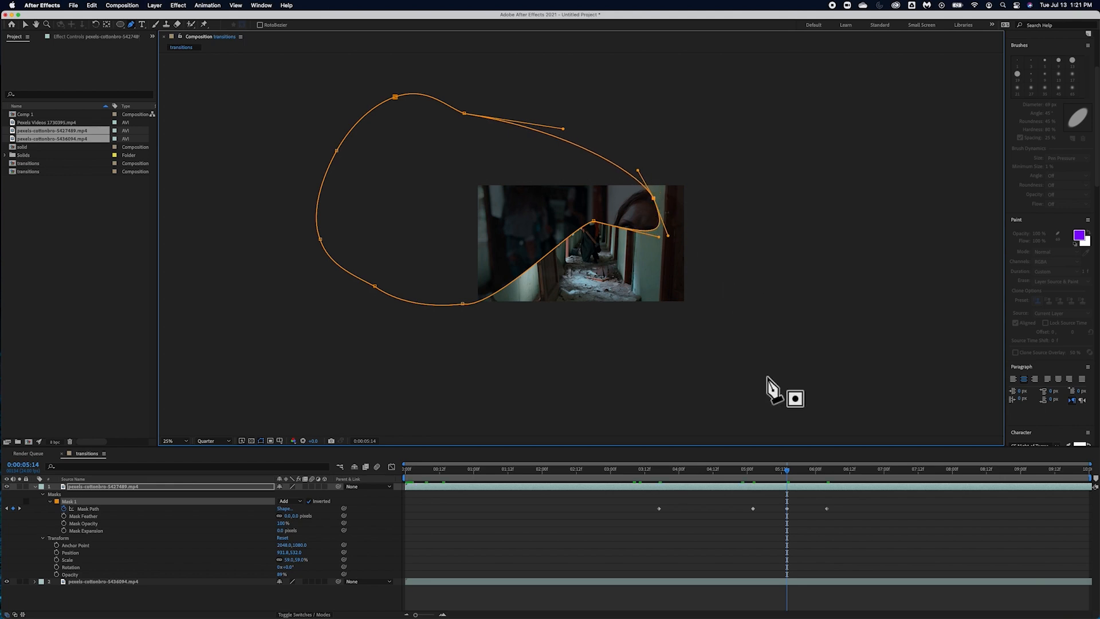
{"action": "left_click_drag", "start_coordinate": [787, 470], "coordinate": [652, 477]}
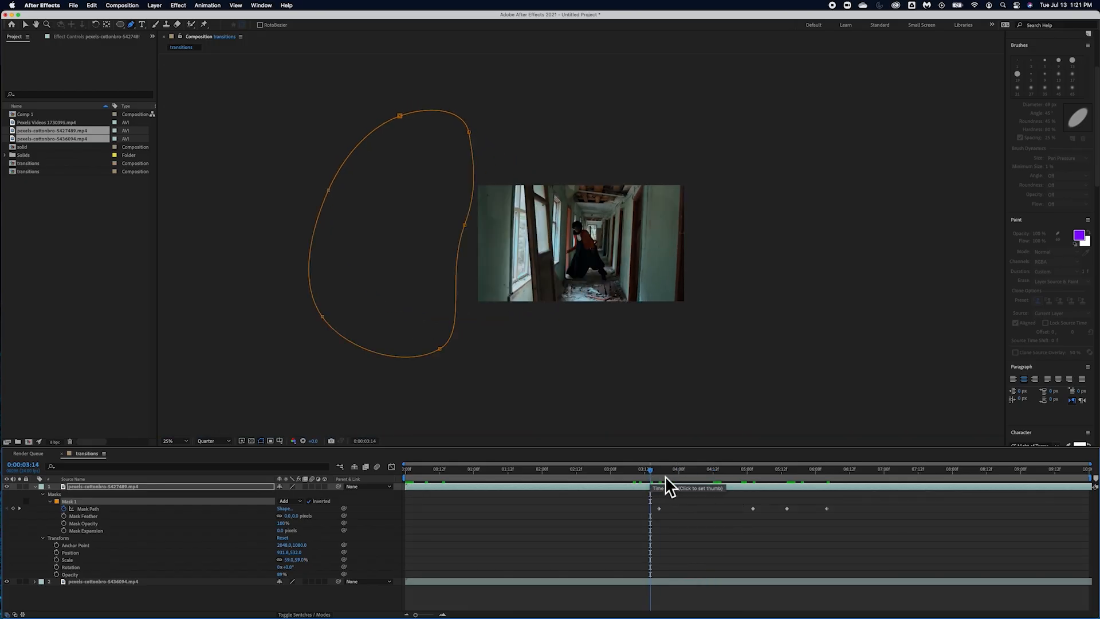
{"action": "left_click_drag", "start_coordinate": [653, 472], "coordinate": [758, 487]}
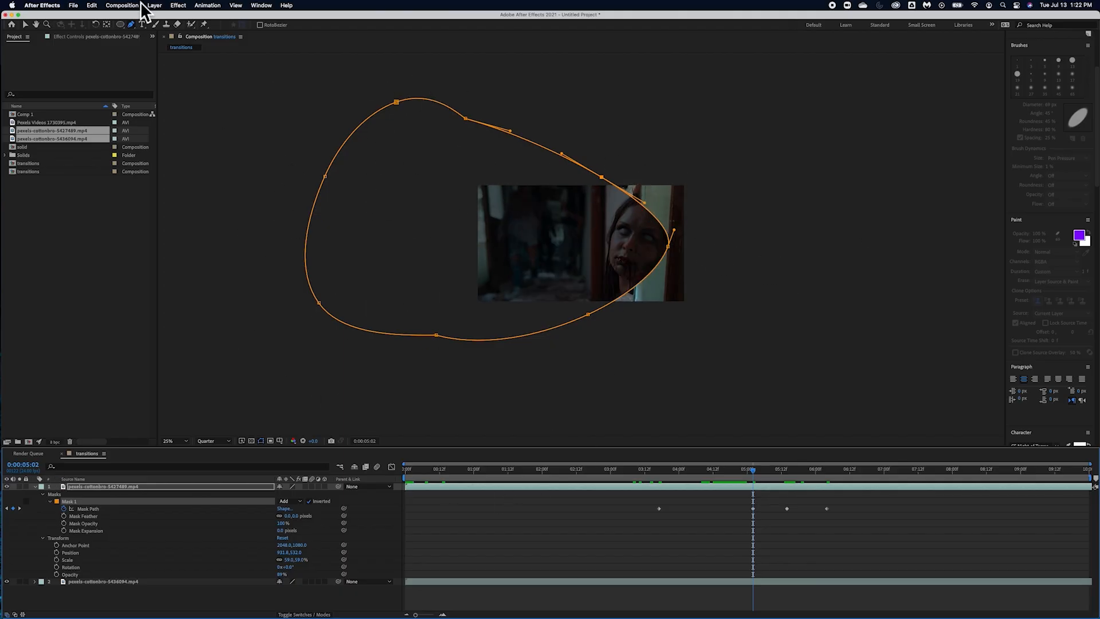
- Add the transitions composition to the Render Queue
{"action": "left_click", "coordinate": [122, 5]}
{"action": "mouse_move", "coordinate": [153, 164]}
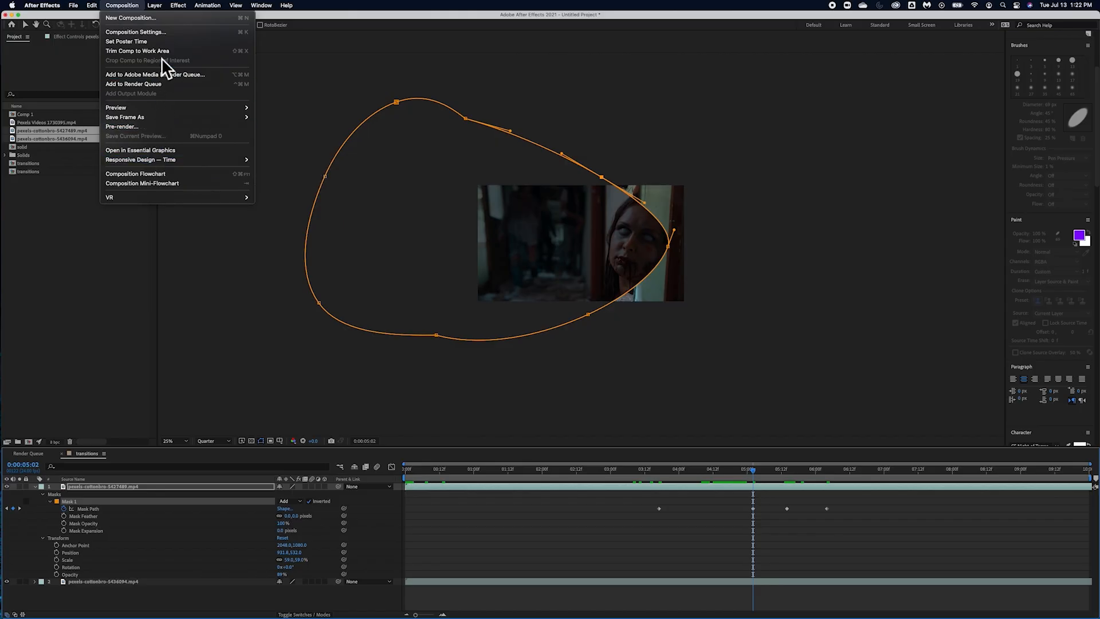
{"action": "left_click", "coordinate": [163, 84]}
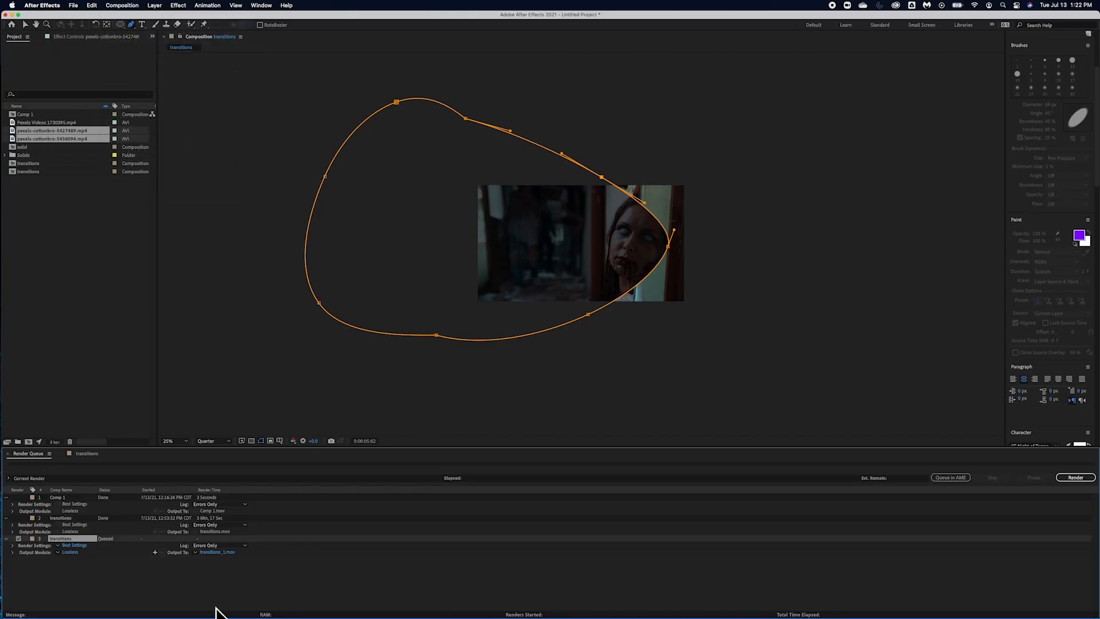
- Name the queued composition's output movie mask in the Text and Transitions folder and start the render
{"action": "left_click", "coordinate": [213, 551]}
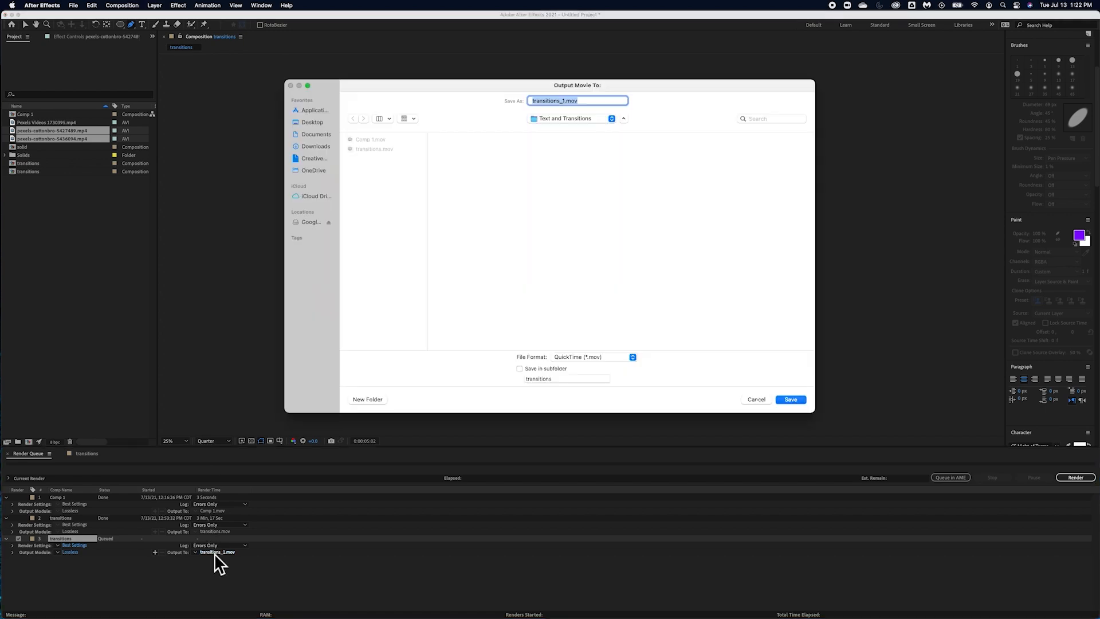
{"action": "type", "text": "mask"}
{"action": "left_click", "coordinate": [800, 403]}
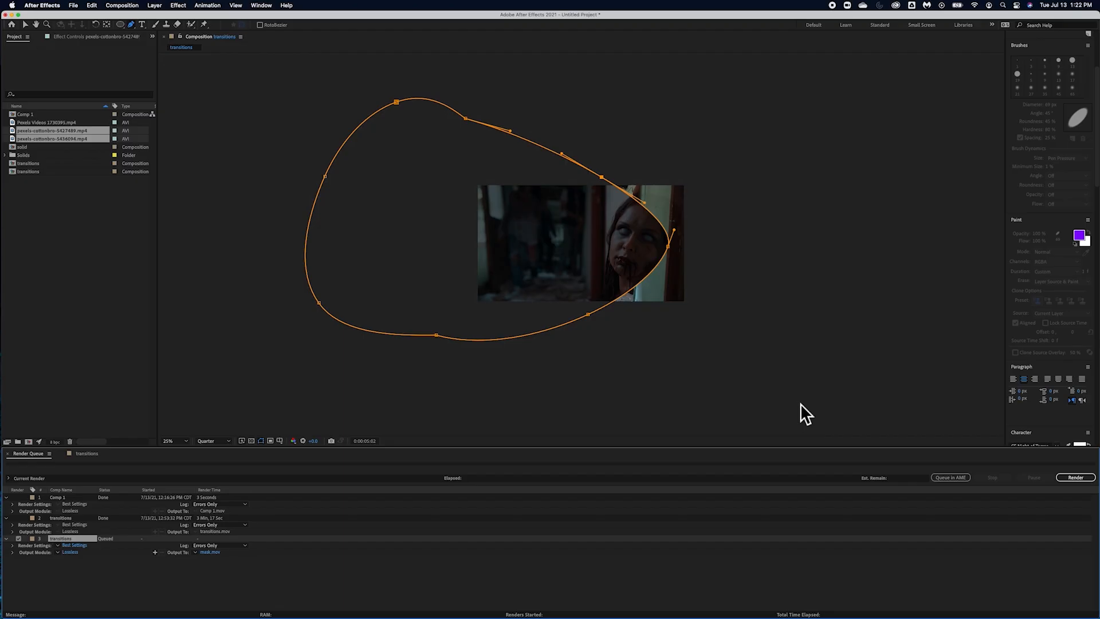
{"action": "left_click", "coordinate": [1084, 478]}
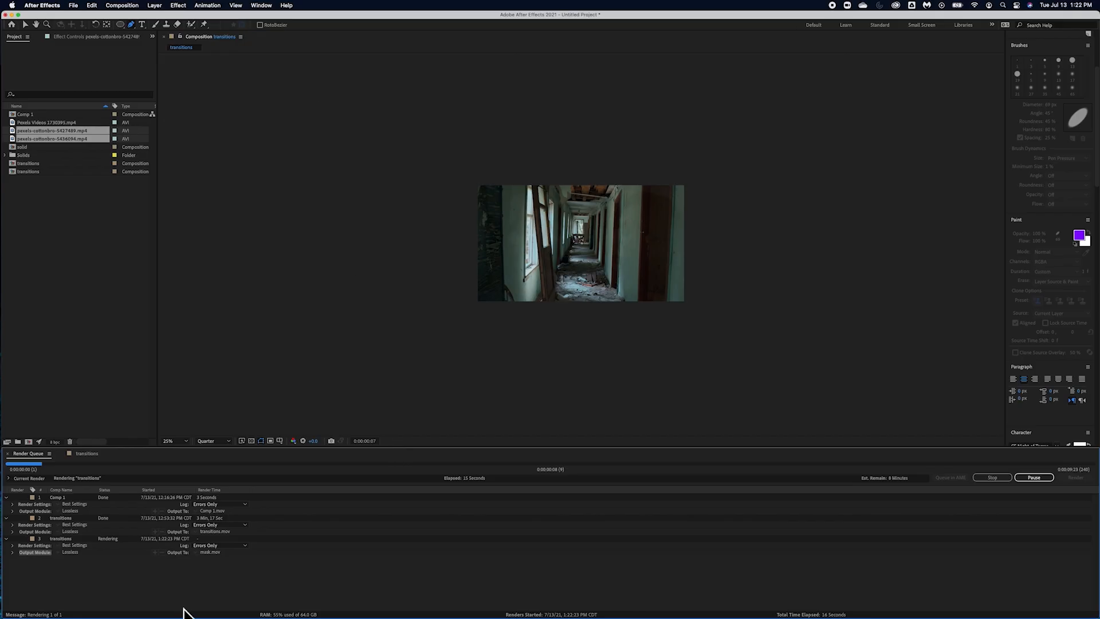
- Switch to Premiere Pro, create a new bin named Compress in the 481 project and open it
{"action": "mouse_move", "coordinate": [134, 617]}
{"action": "left_click", "coordinate": [133, 600]}
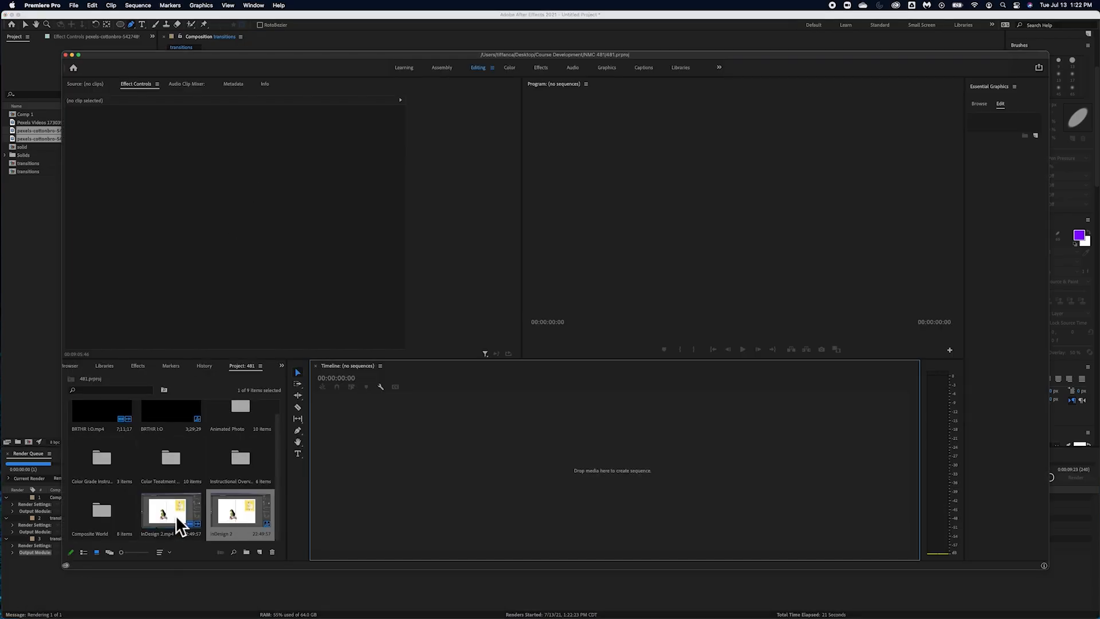
{"action": "scroll", "coordinate": [176, 514], "scroll_direction": "up", "scroll_amount": 1}
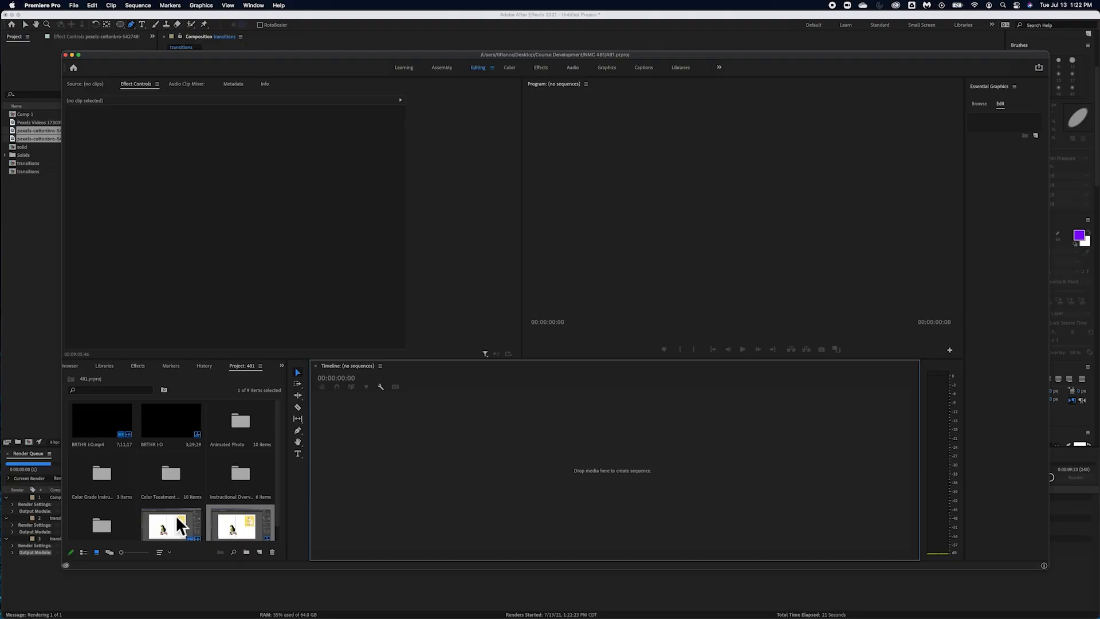
{"action": "left_click", "coordinate": [247, 551]}
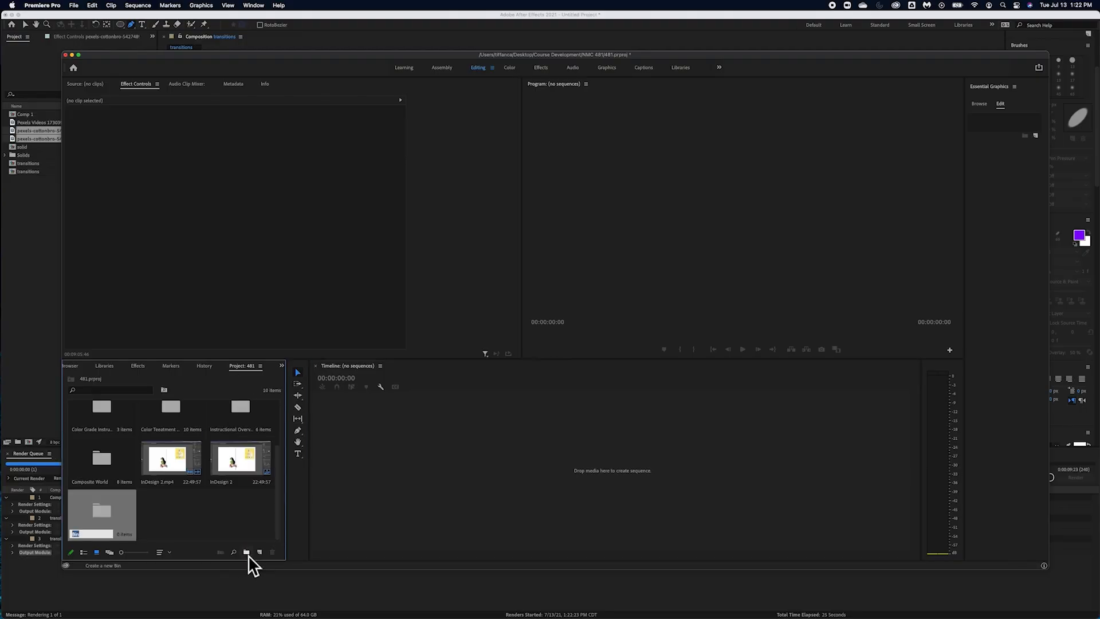
{"action": "type", "text": "Compress"}
{"action": "left_click", "coordinate": [184, 503]}
{"action": "double_click", "coordinate": [102, 509]}
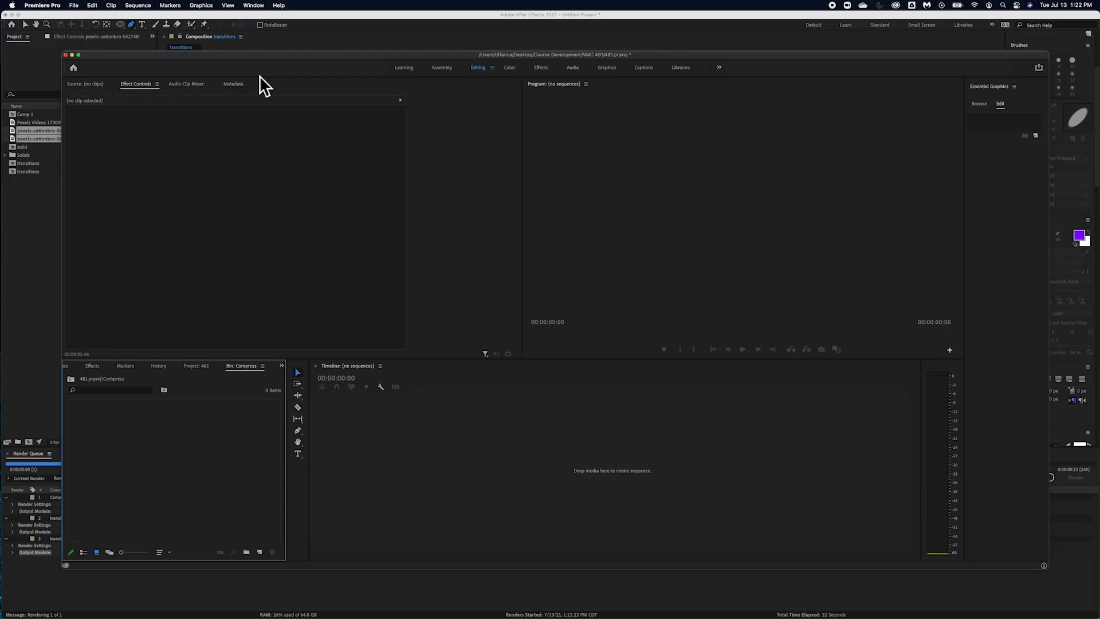
- Import Comp 1.mov and transitions.mov from the Desktop's Text and Transitions folder into the Compress bin
{"action": "key", "text": "super+i"}
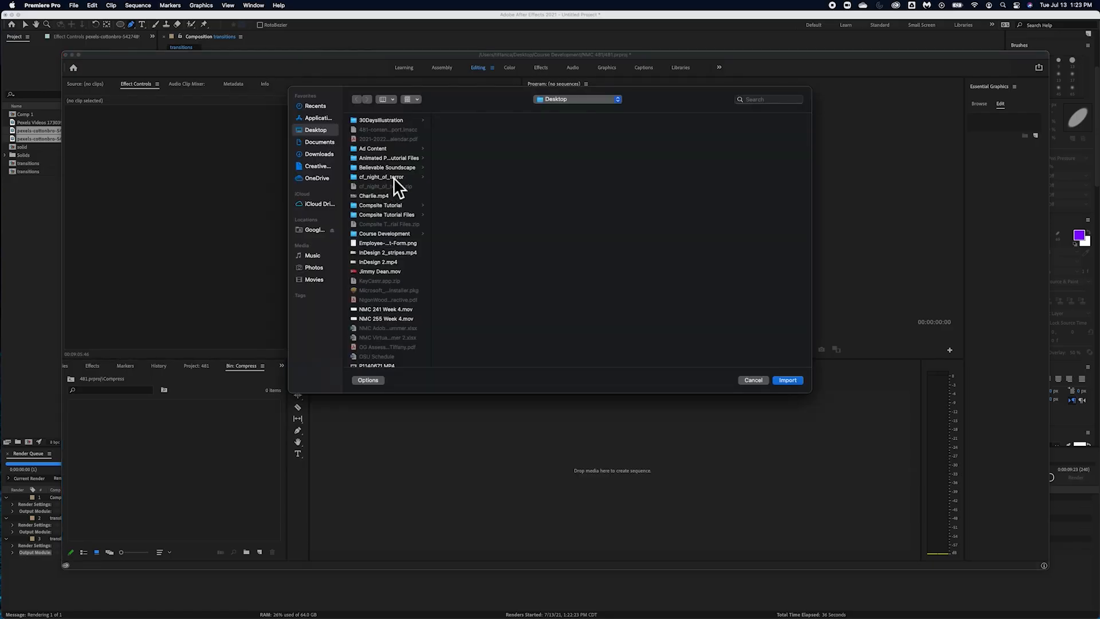
{"action": "left_click", "coordinate": [398, 158]}
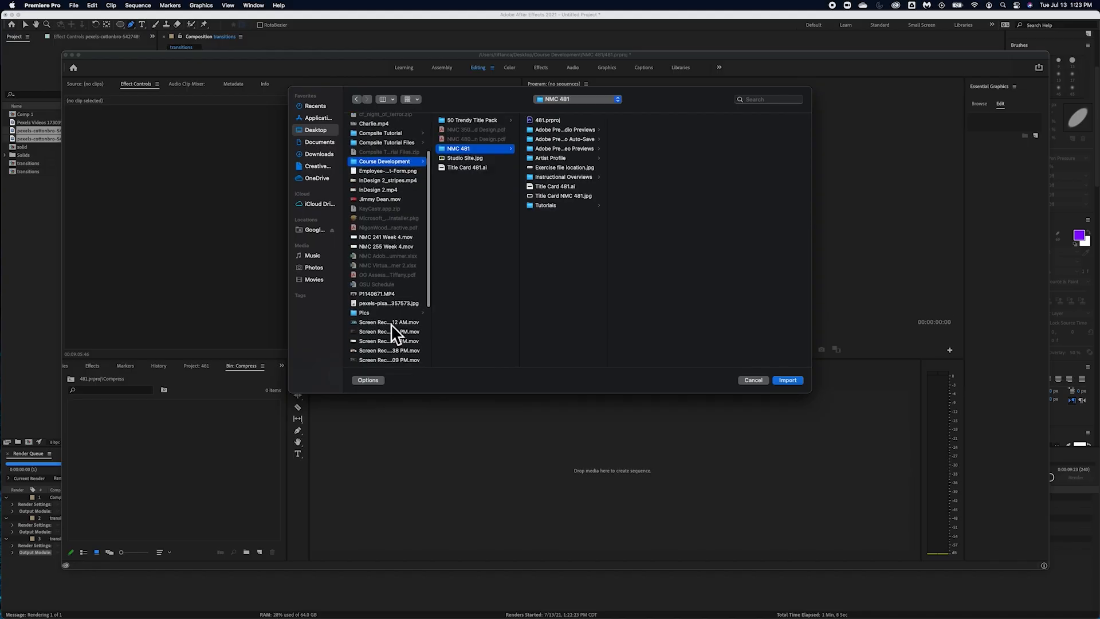
{"action": "scroll", "coordinate": [390, 325], "scroll_direction": "down", "scroll_amount": 5}
{"action": "left_click", "coordinate": [386, 349]}
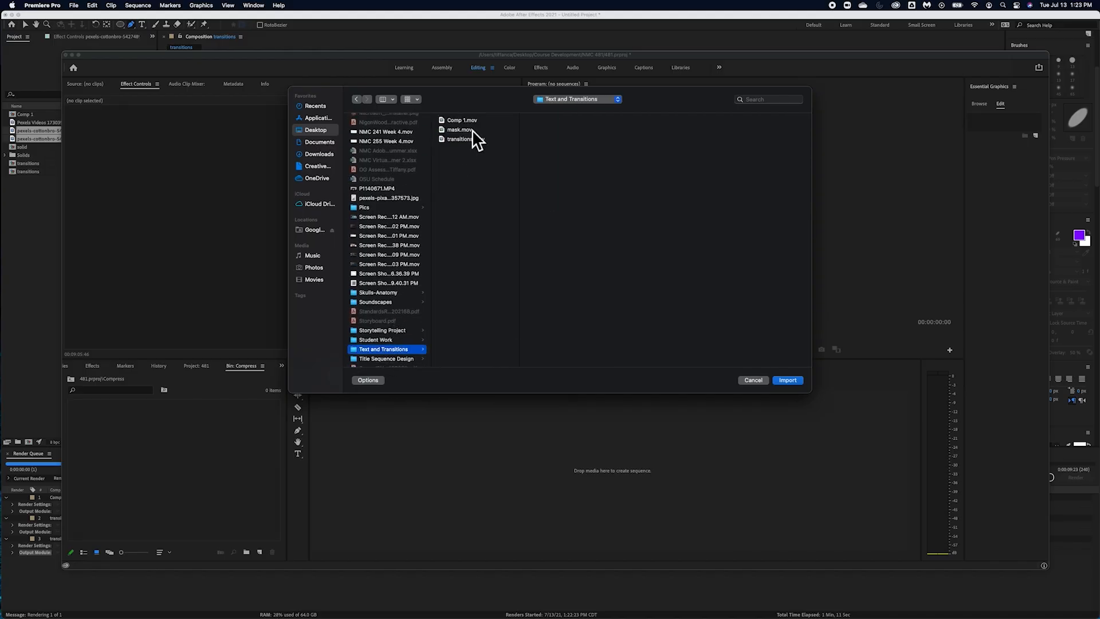
{"action": "left_click", "coordinate": [211, 595]}
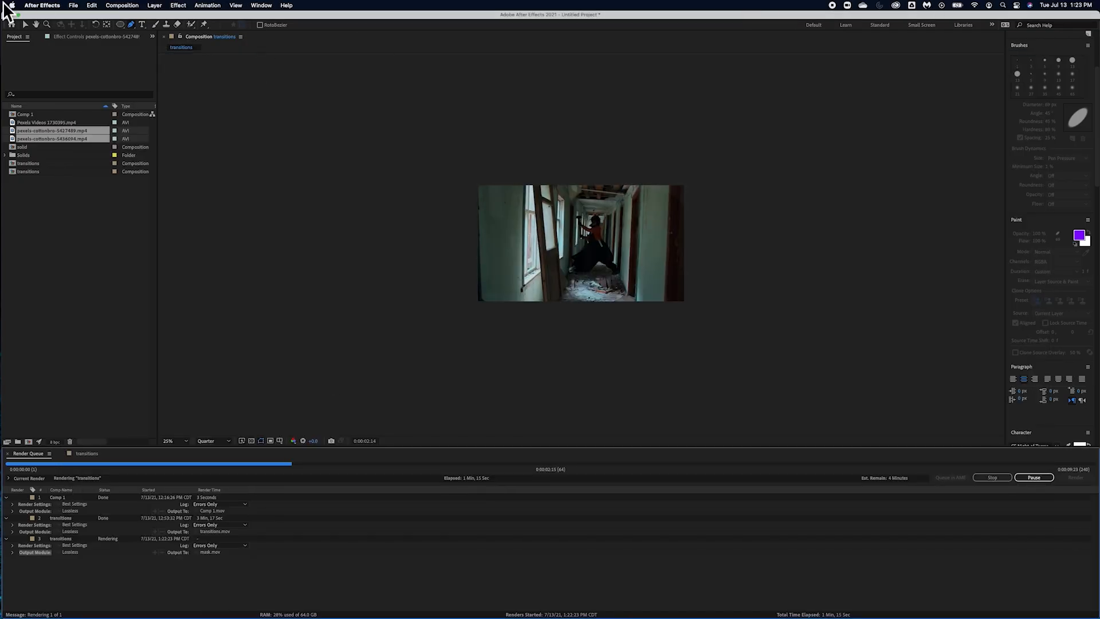
{"action": "left_click", "coordinate": [11, 15]}
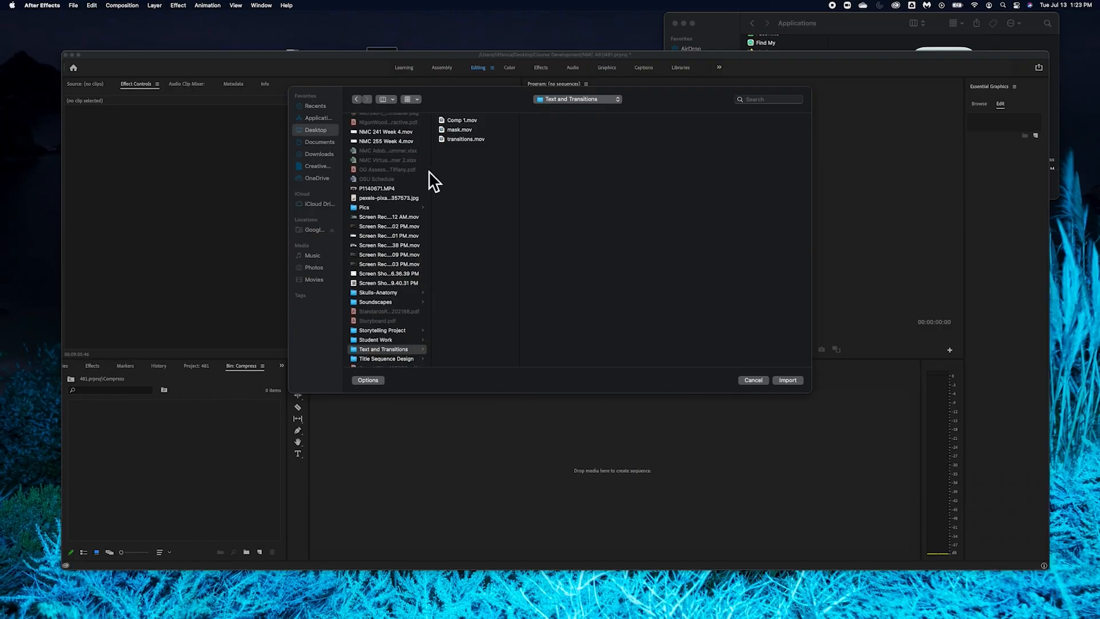
{"action": "left_click", "coordinate": [464, 141]}
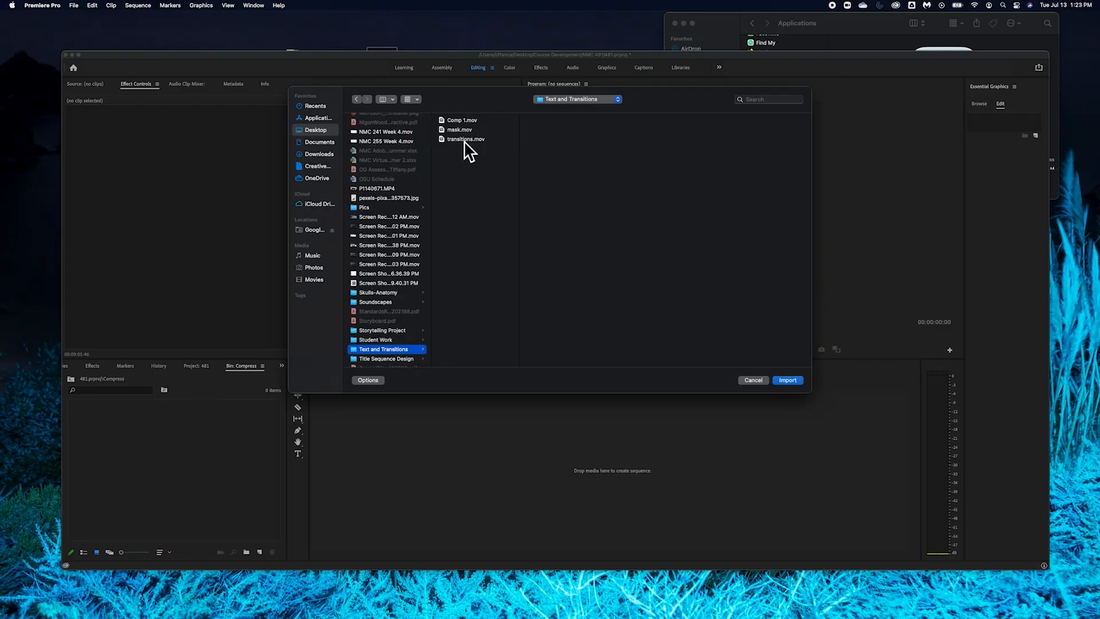
{"action": "left_click", "coordinate": [462, 120]}
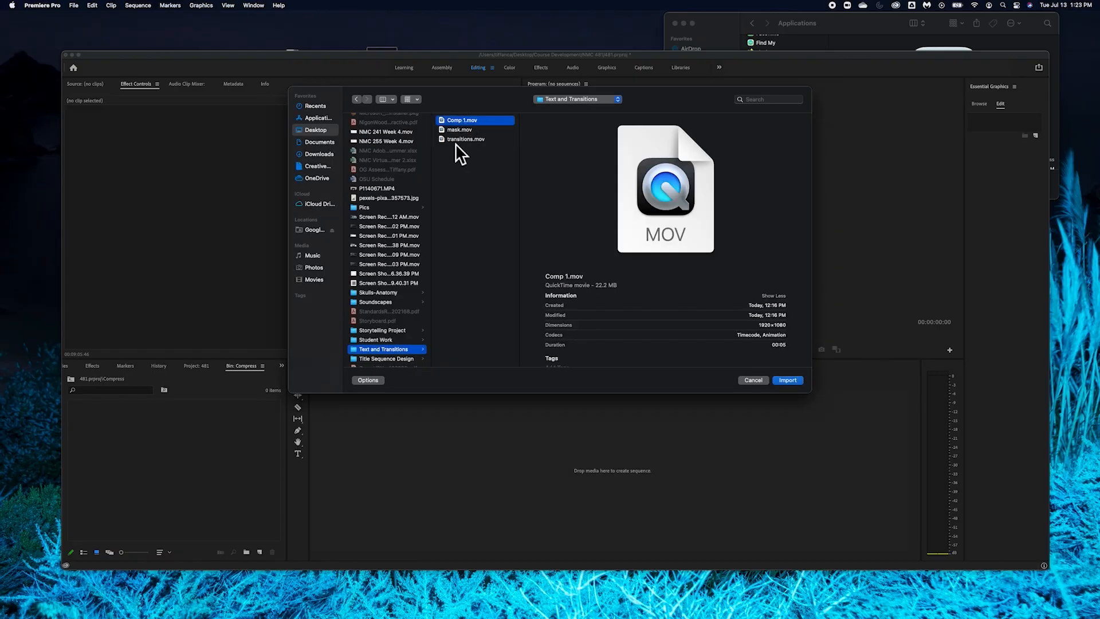
{"action": "left_click", "coordinate": [457, 141], "text": "super"}
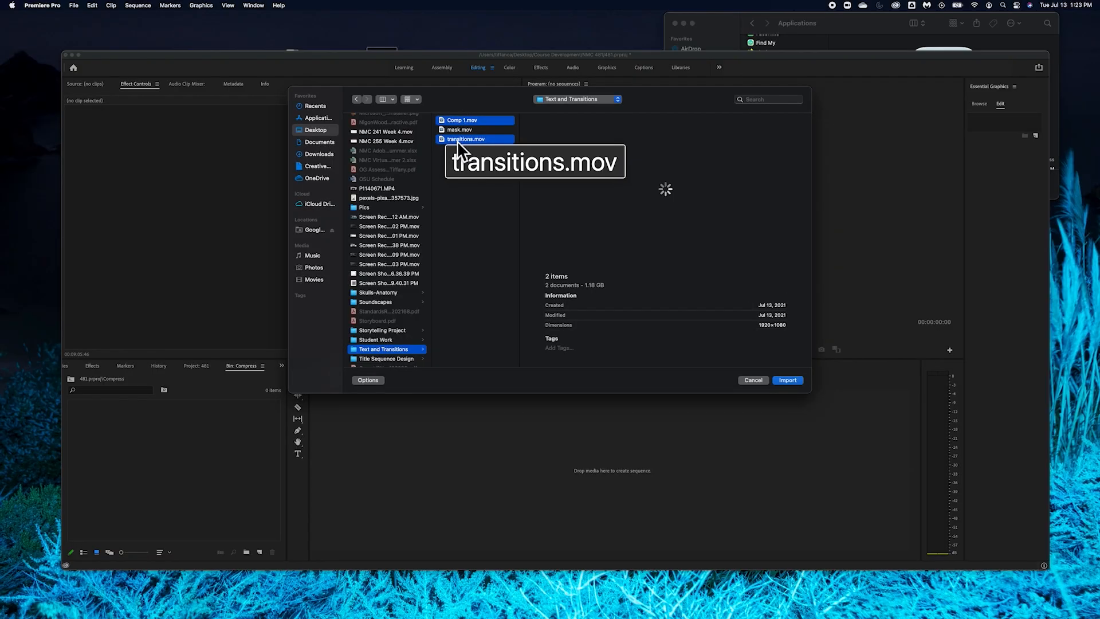
{"action": "left_click", "coordinate": [789, 380]}
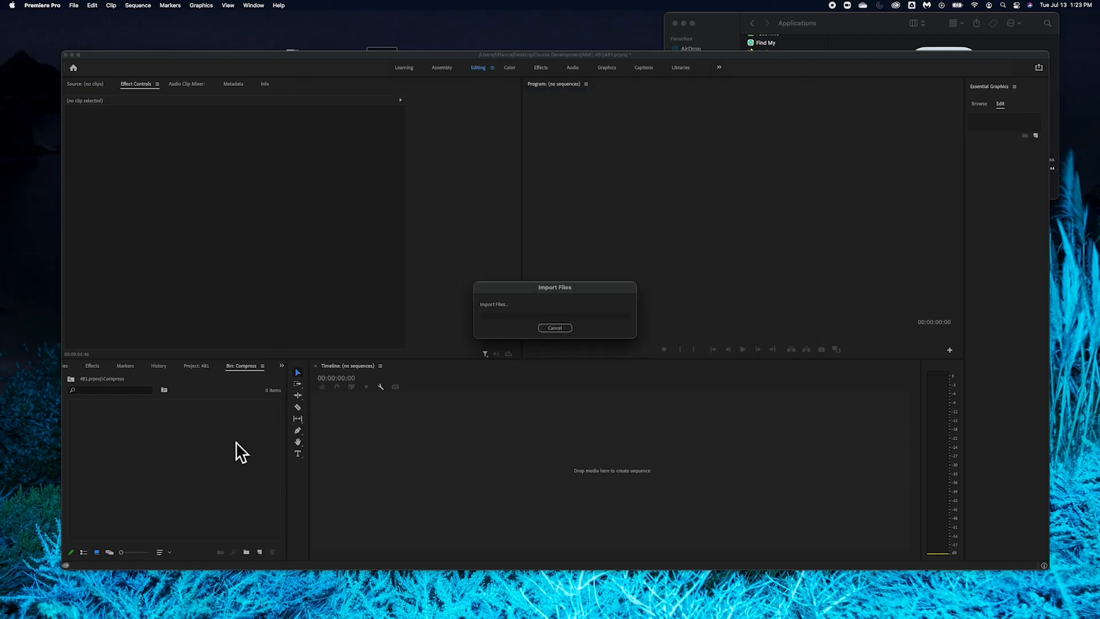
- Create a sequence from Comp 1.mov, place transitions.mov directly after it, and move the playhead past the last clip
{"action": "left_click", "coordinate": [185, 484]}
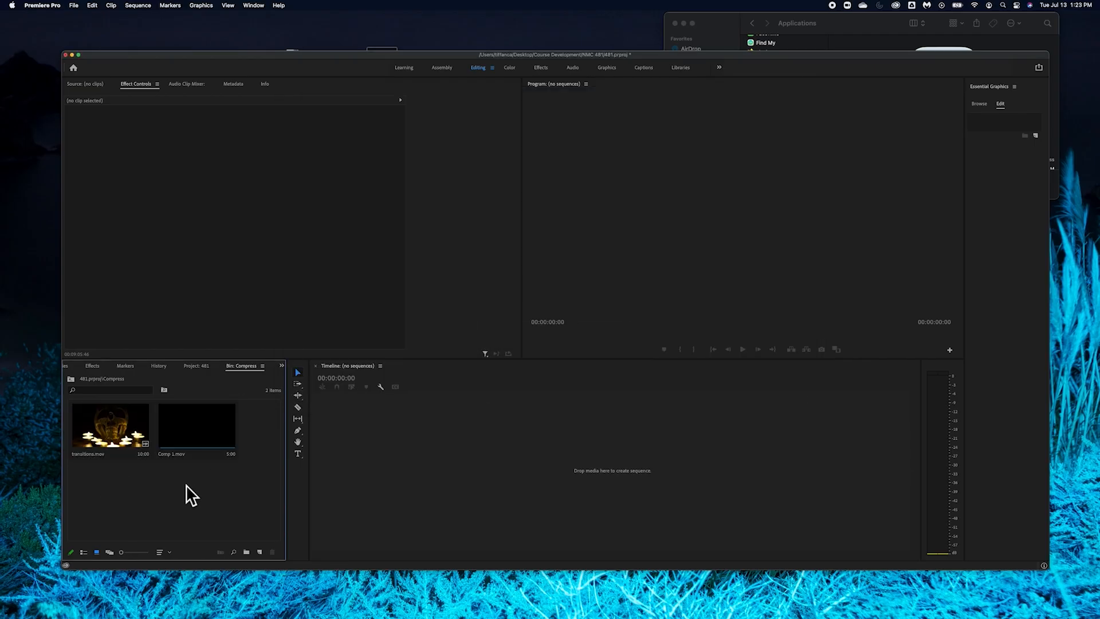
{"action": "left_click", "coordinate": [201, 435]}
{"action": "left_click_drag", "start_coordinate": [183, 428], "coordinate": [360, 458]}
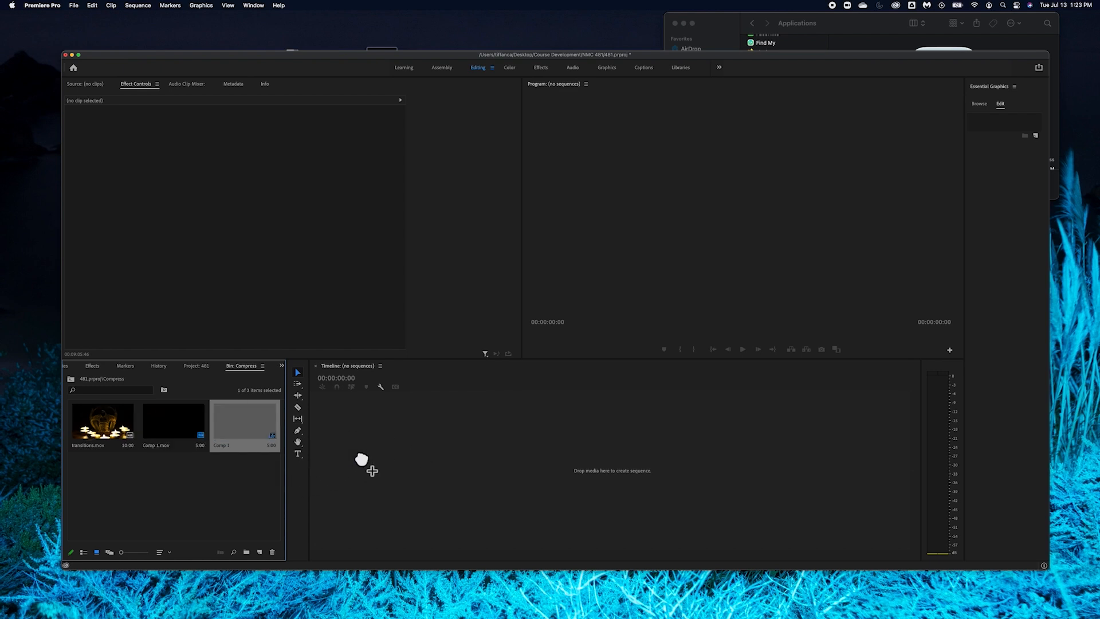
{"action": "left_click", "coordinate": [98, 425]}
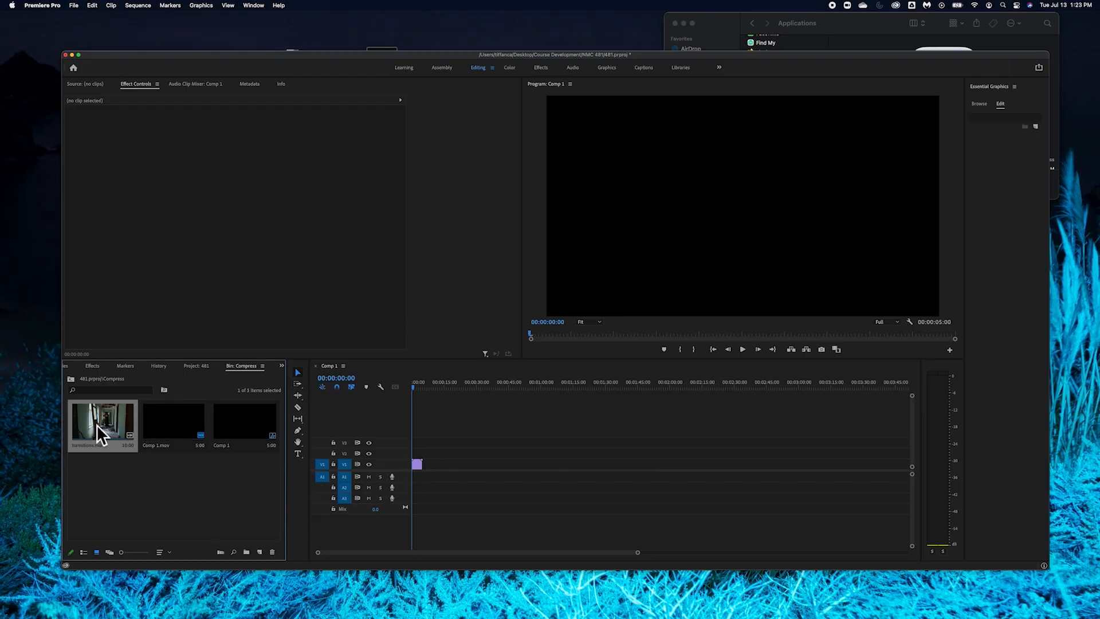
{"action": "left_click_drag", "start_coordinate": [97, 433], "coordinate": [437, 481]}
{"action": "left_click_drag", "start_coordinate": [416, 387], "coordinate": [457, 388]}
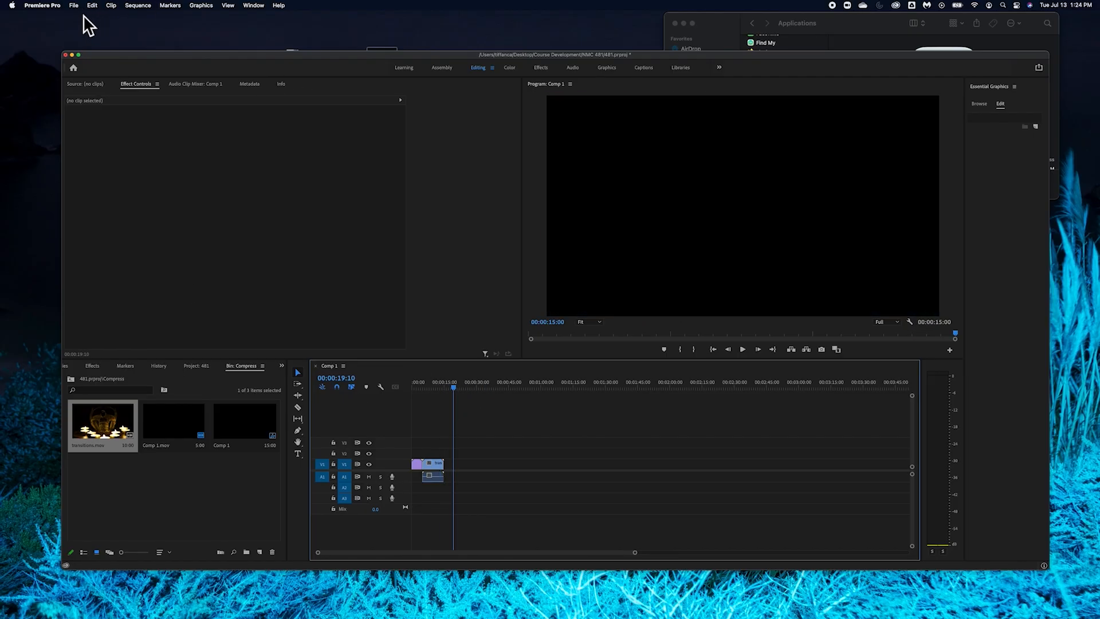
- Open the export settings for the Comp 1 sequence and look through the H.264 presets, keeping Match Source - High bitrate
{"action": "key", "text": "super+m"}
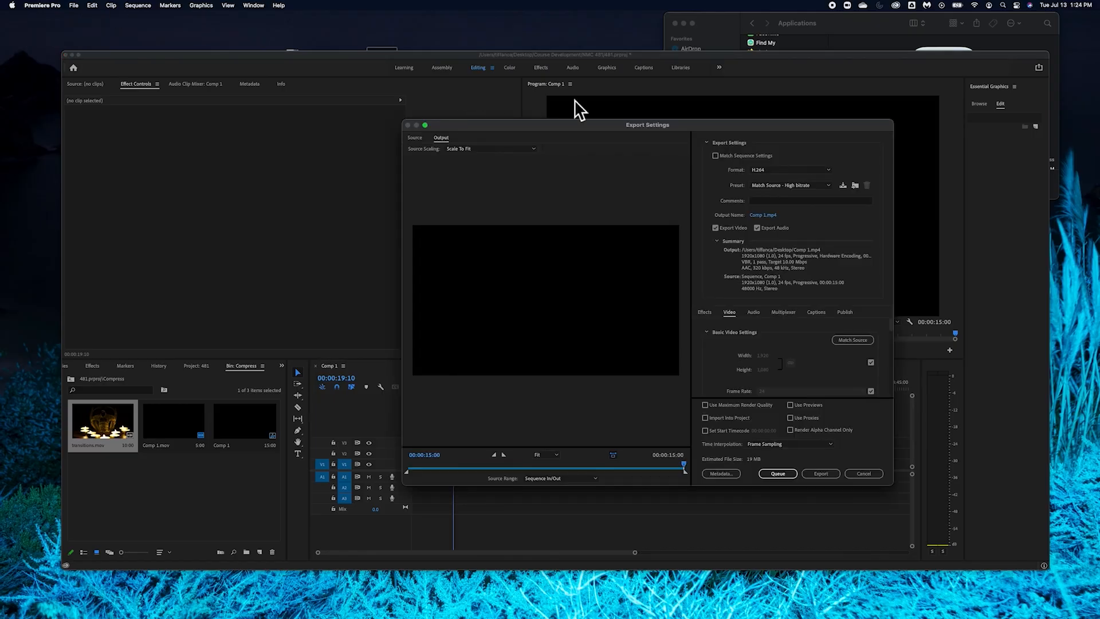
{"action": "left_click", "coordinate": [789, 186]}
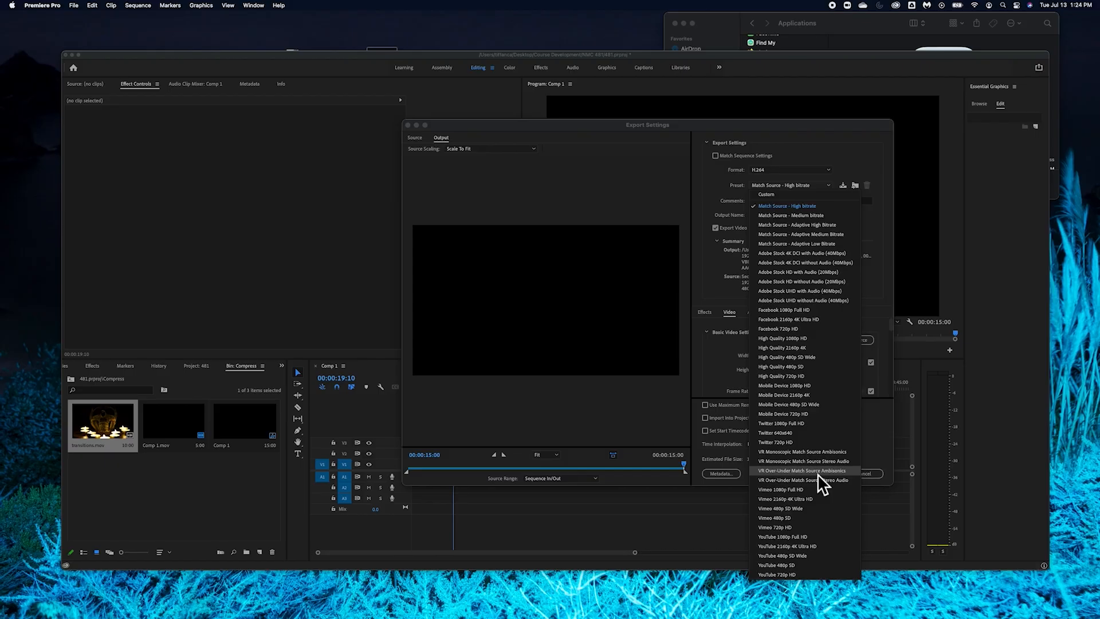
{"action": "left_click", "coordinate": [664, 407]}
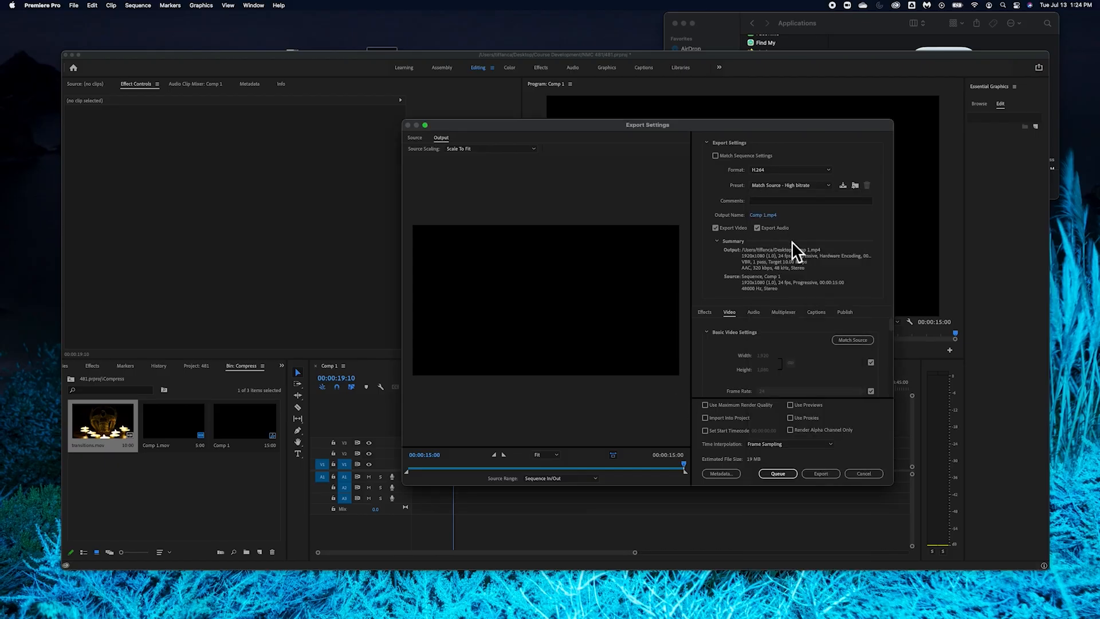